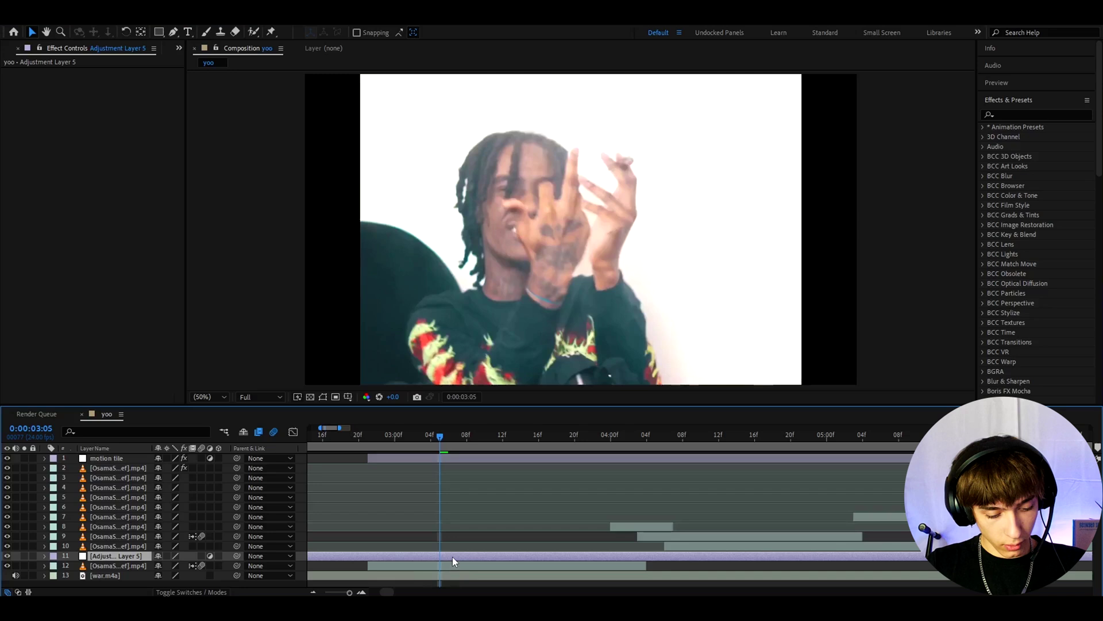
Step: Apply the Noise effect to Adjustment Layer 5 with Amount of Noise 45% and color noise disabled
key("ctrl+space")
type("nois")
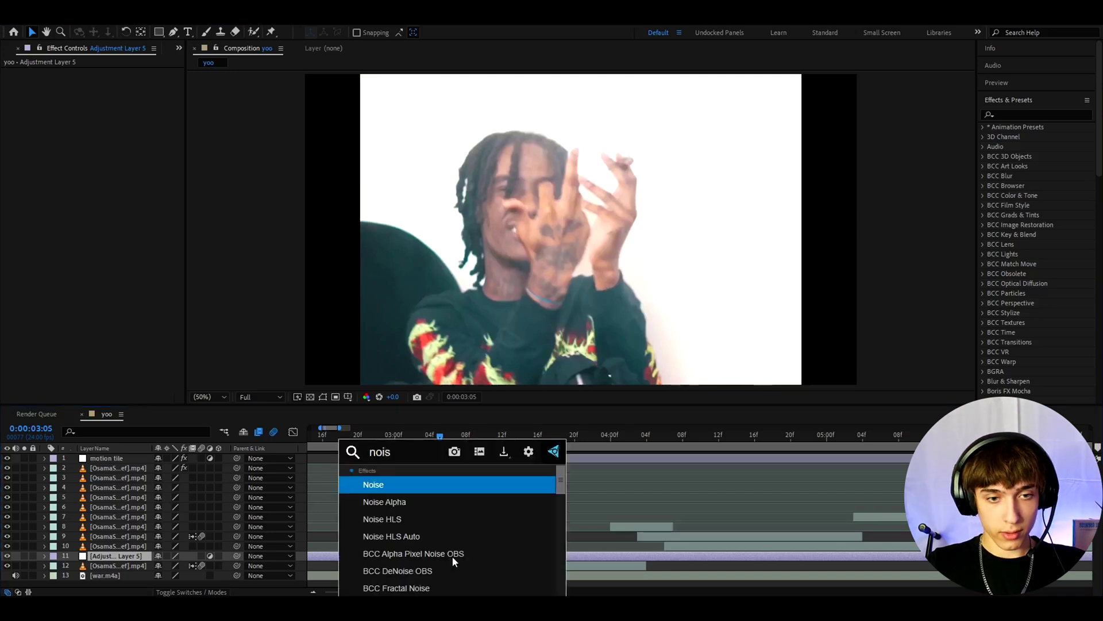
key("Return")
left_click(107, 82)
type("45")
left_click(105, 92)
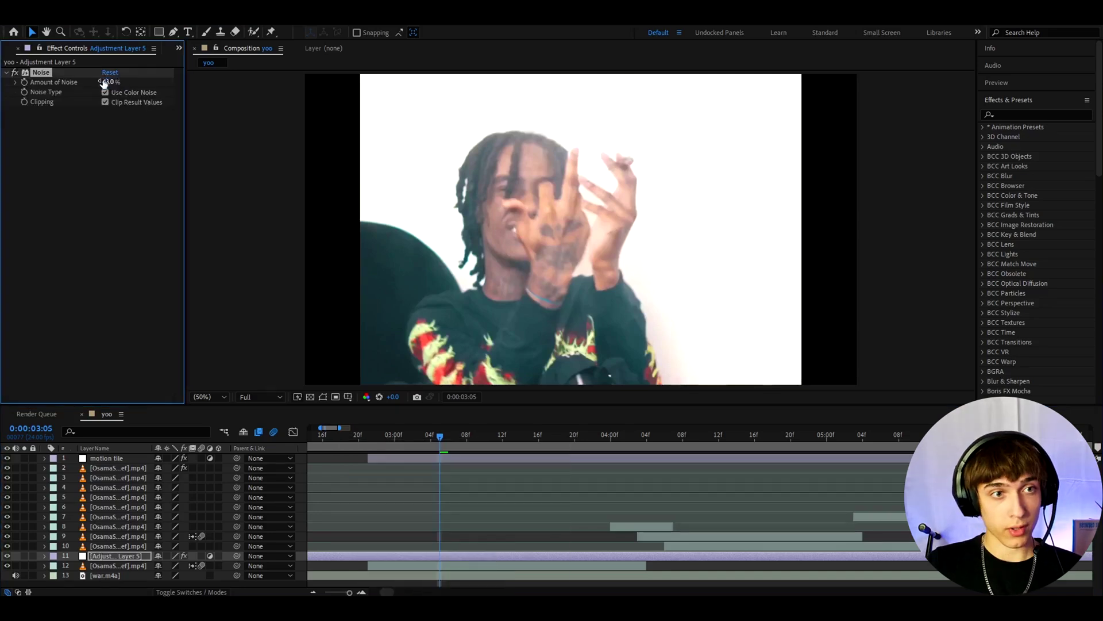
left_click(443, 438)
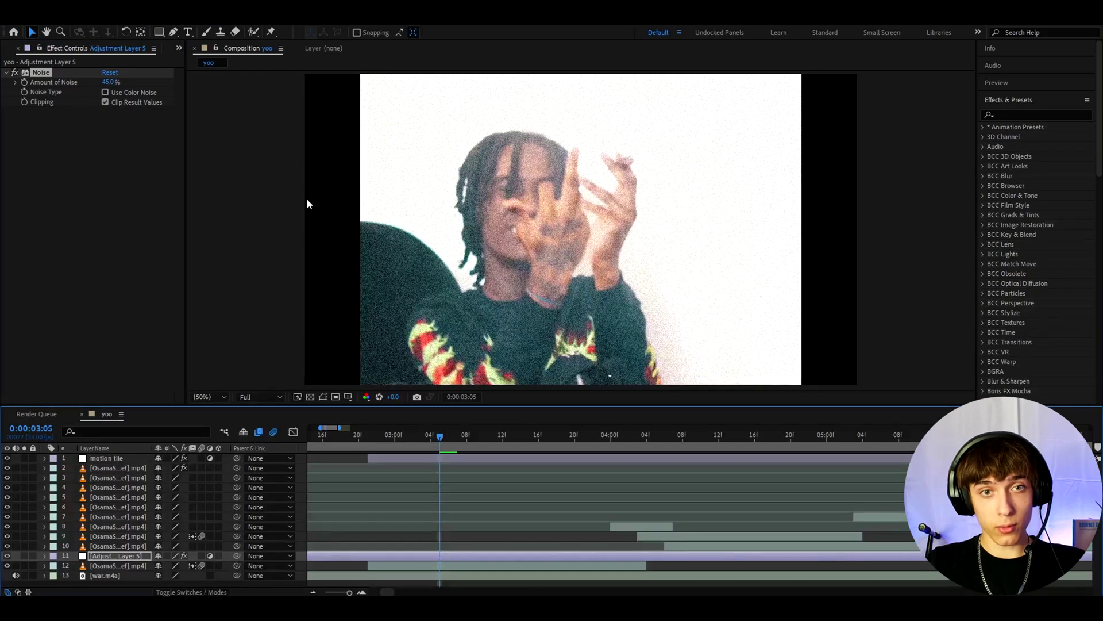
Step: Try an Amount of Noise of 98% and undo that change
left_click(108, 83)
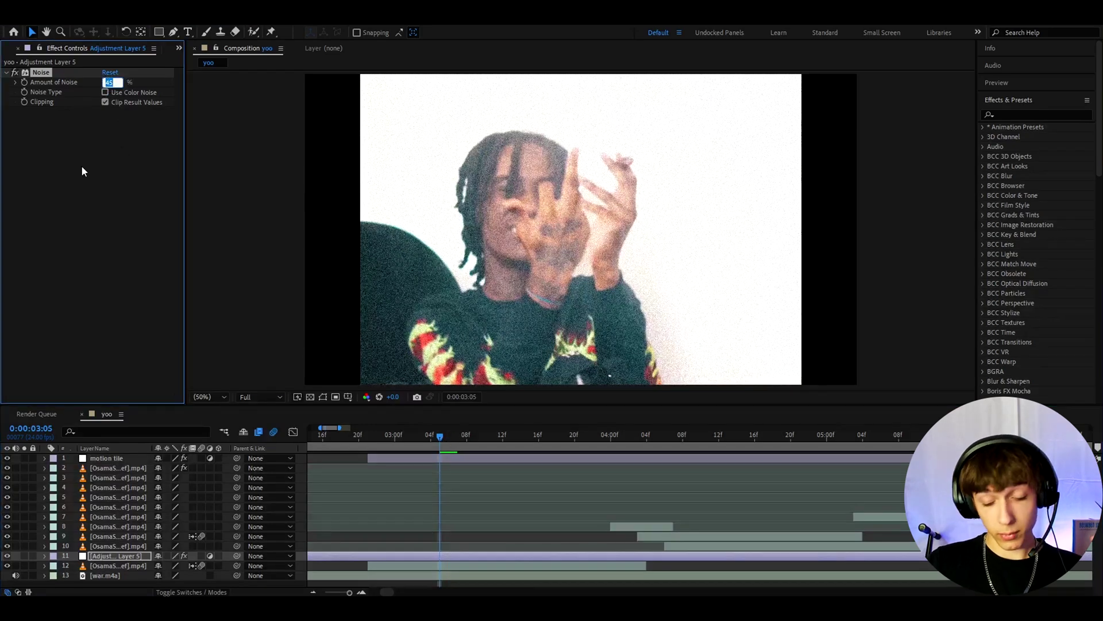
type("98")
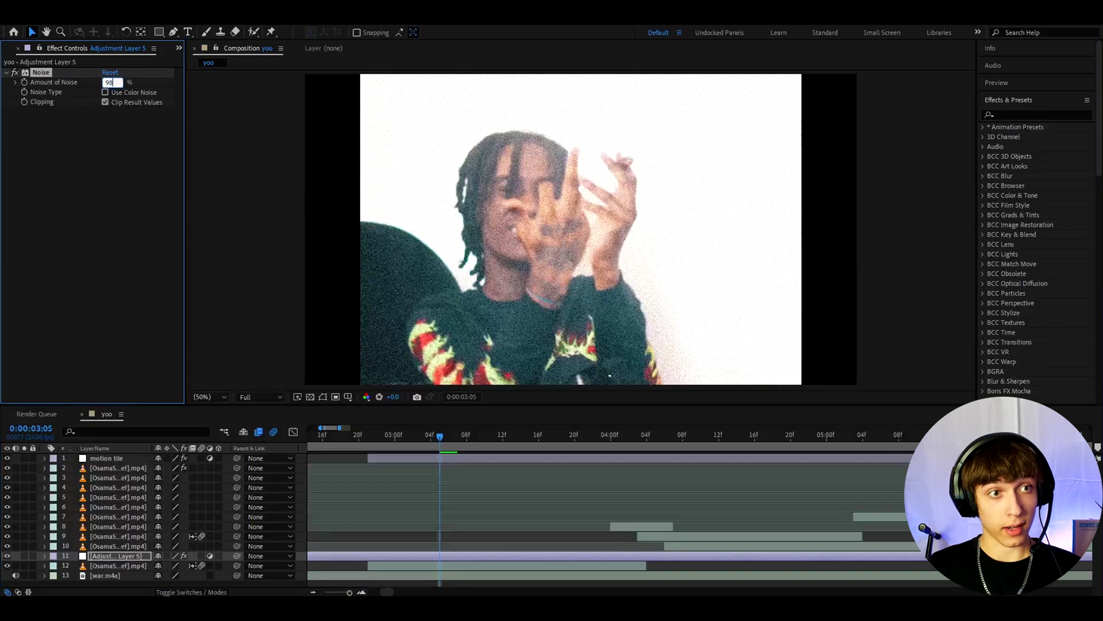
key("Return")
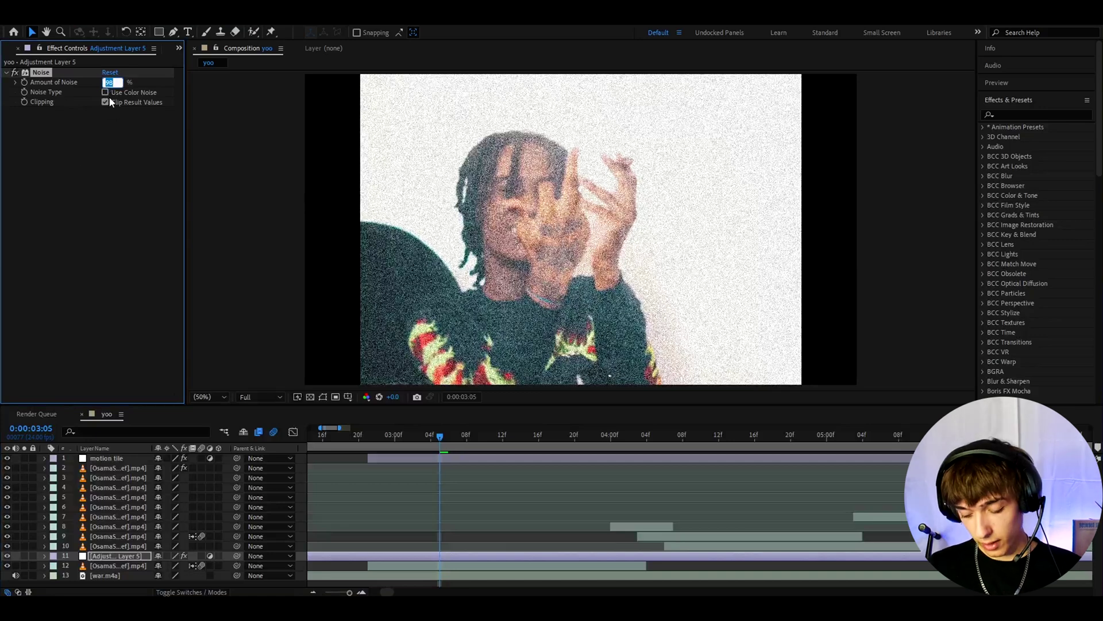
key("ctrl+z")
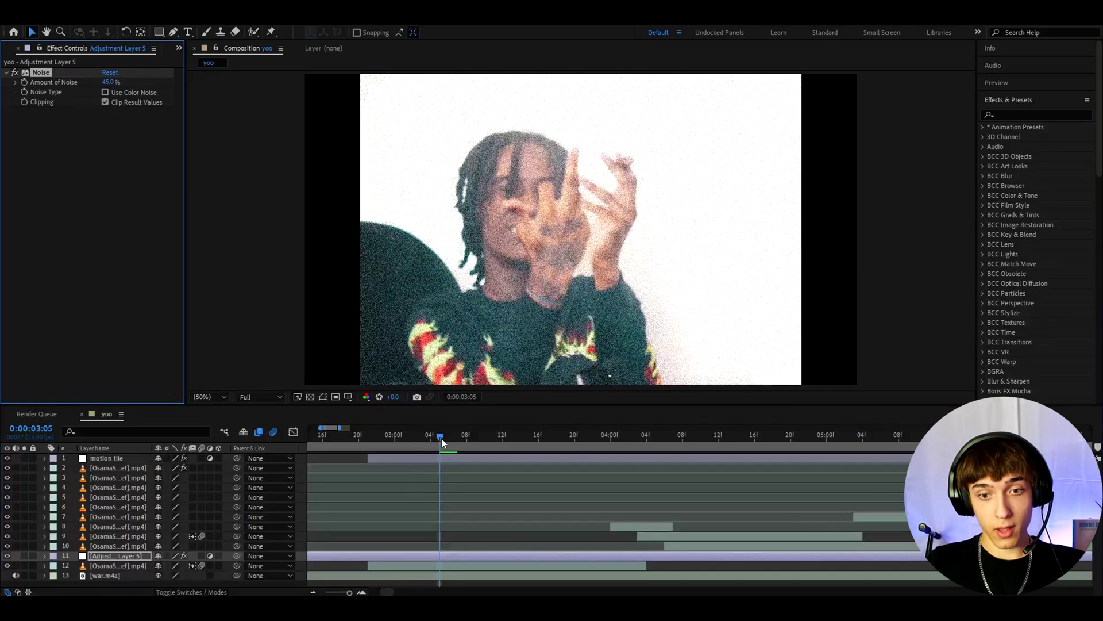
Step: Put the playhead at 0:00:03:06 and apply the Black & White effect to Adjustment Layer 5
left_click_drag(442, 438, 979, 438)
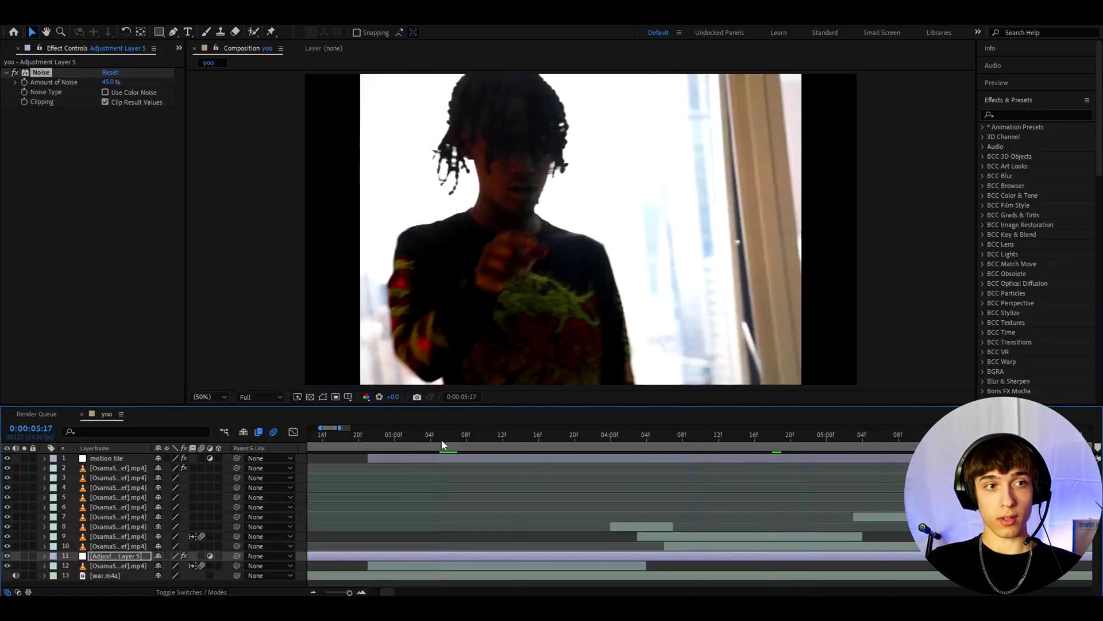
left_click(448, 439)
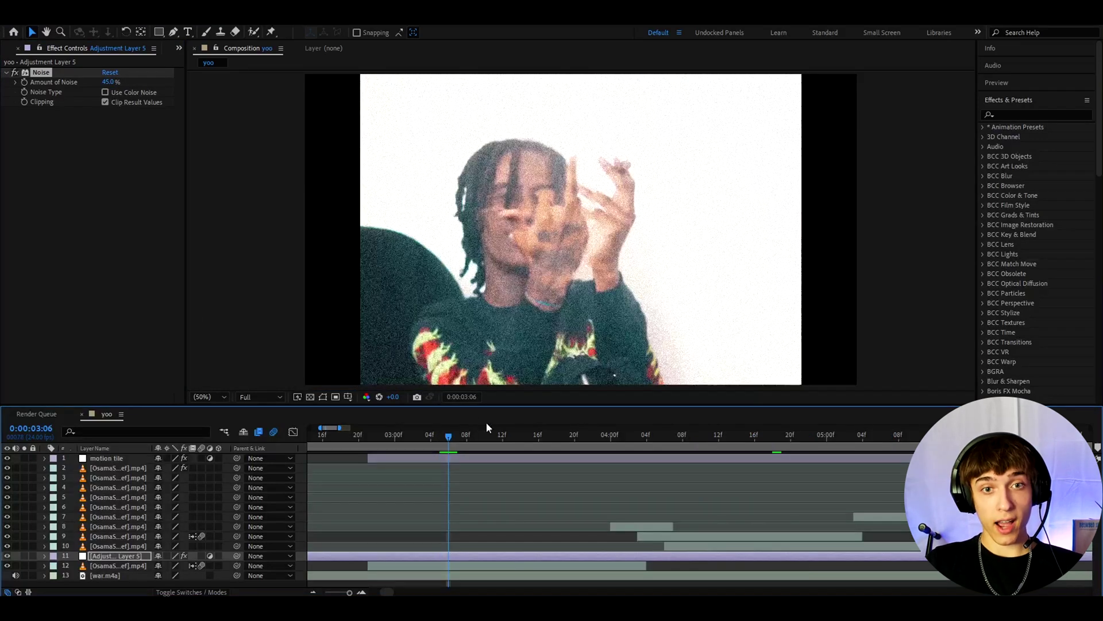
left_click(453, 553)
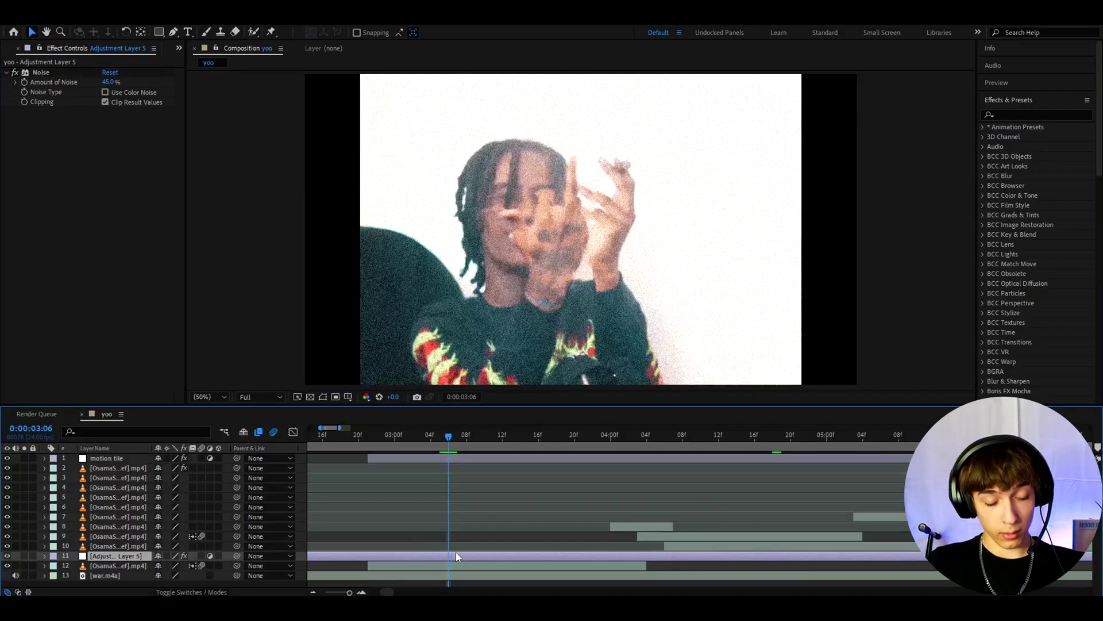
key("ctrl+space")
type("black")
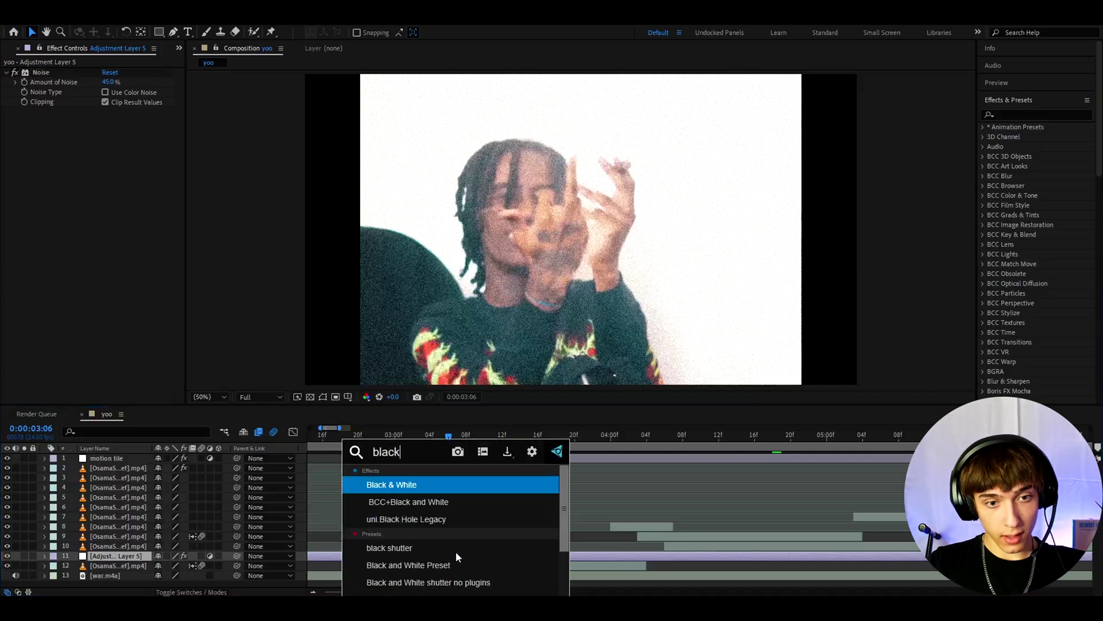
left_click(425, 546)
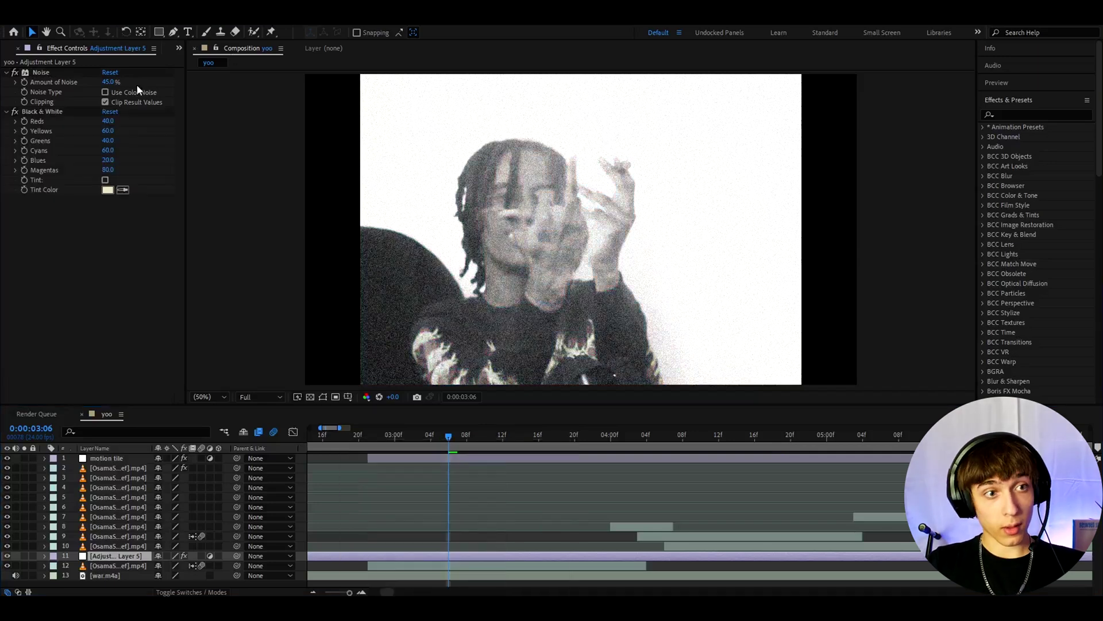
Step: Add the Invert effect directly after Black & White on Adjustment Layer 5
left_click(42, 111)
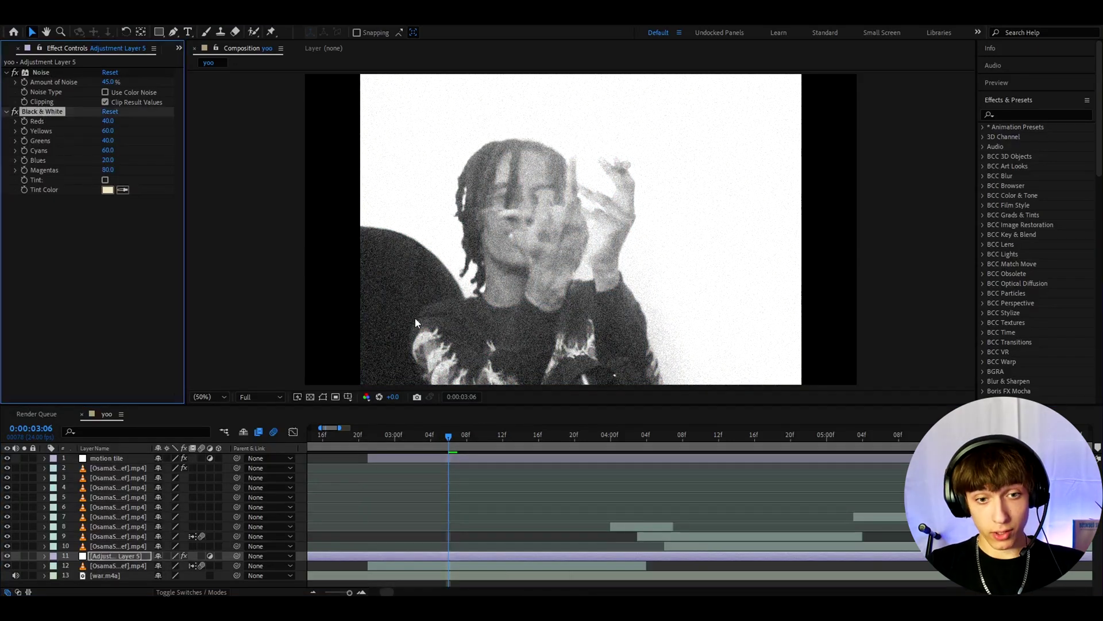
key("ctrl+space")
type("inv")
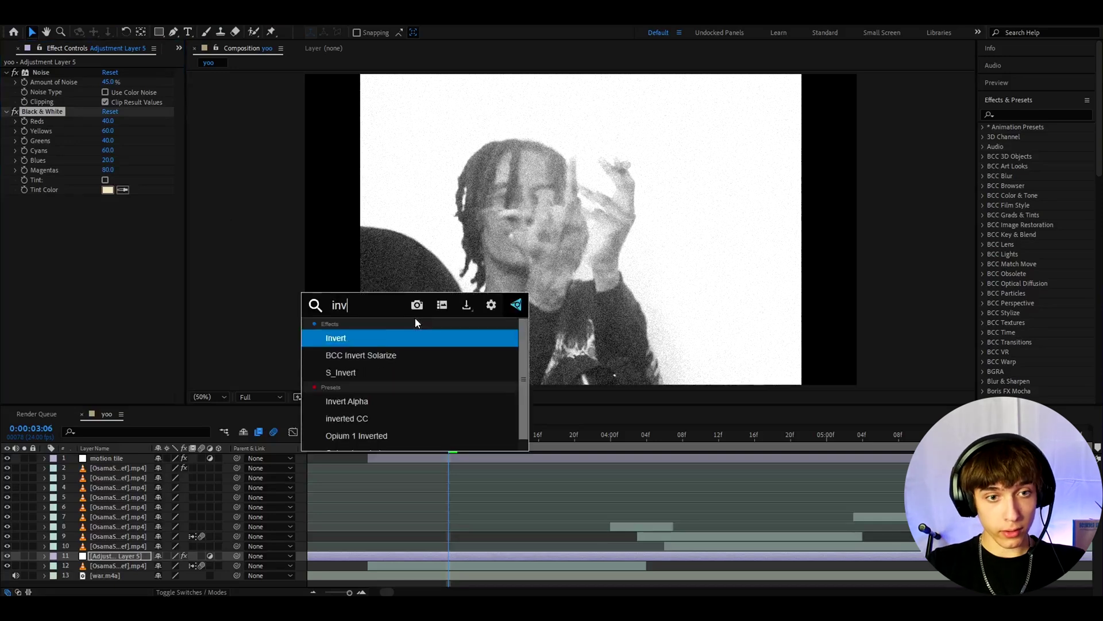
key("Return")
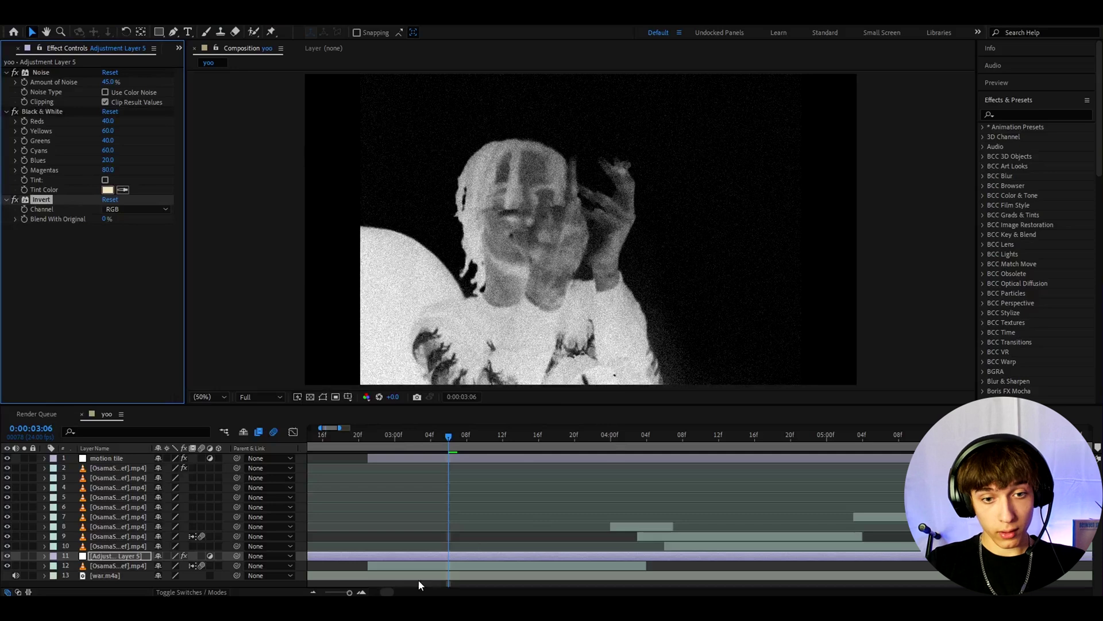
Step: Add the S_Flicker effect to Adjustment Layer 5 and set its Amplitude to 0.74
key("ctrl+space")
type("s_flicker")
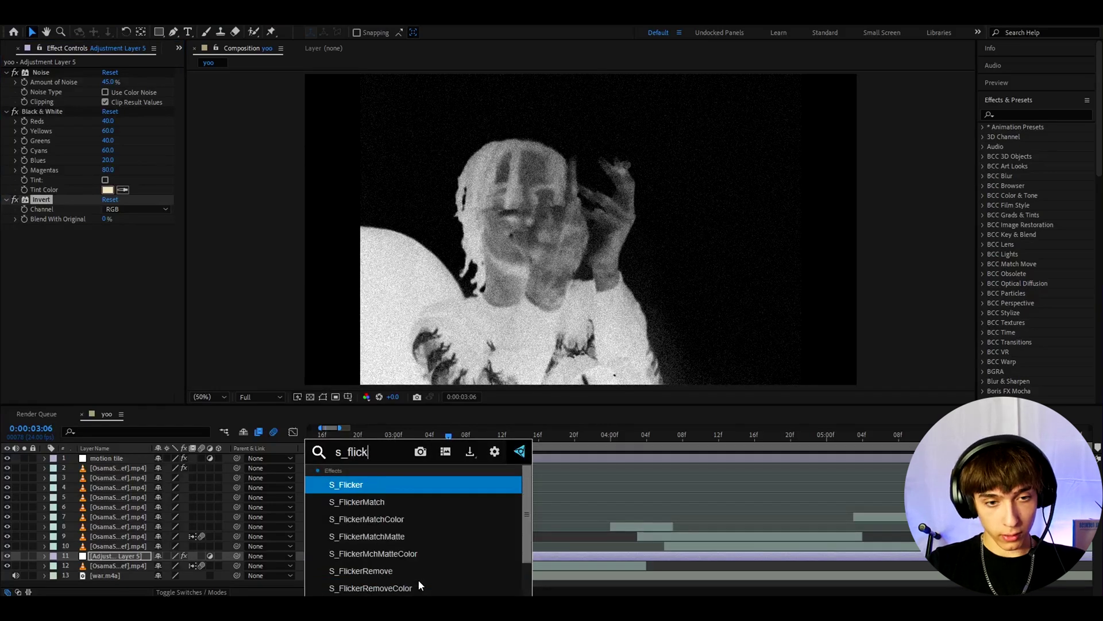
left_click(358, 485)
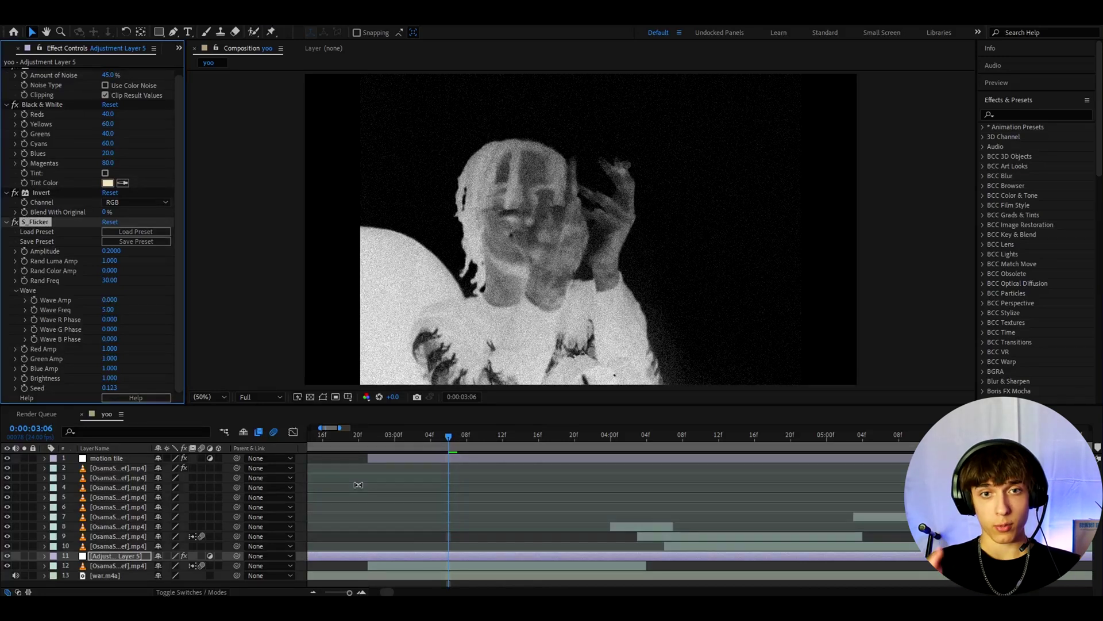
left_click(110, 251)
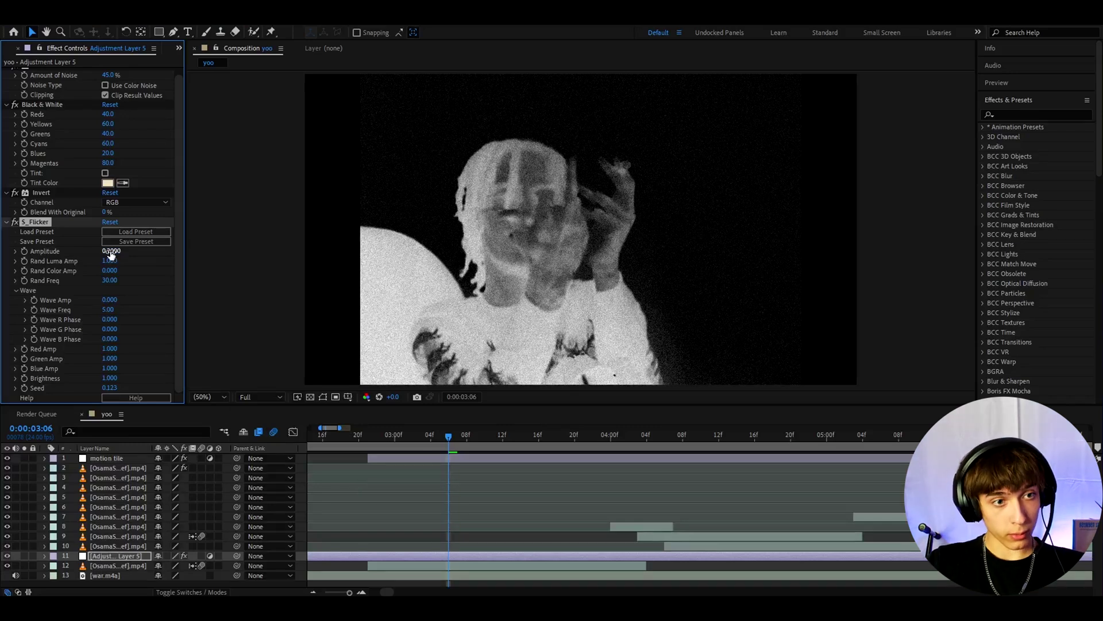
type("0")
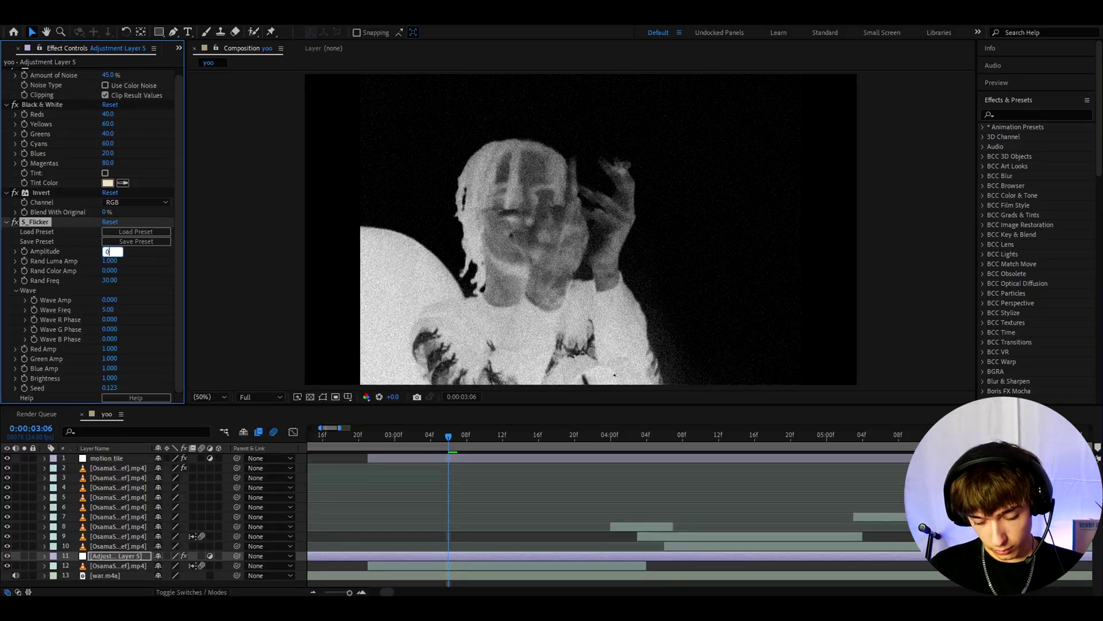
type(".74")
key("Return")
Step: Add the Levels effect to Adjustment Layer 5 and set Input Black to 112.2
key("ctrl+space")
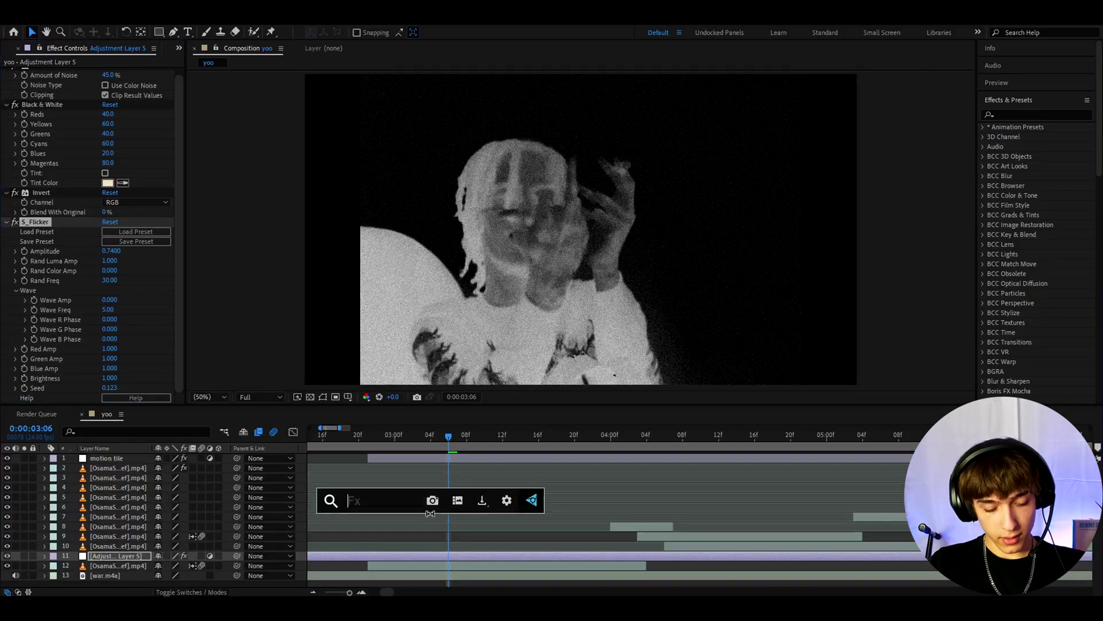
type("levels")
key("Return")
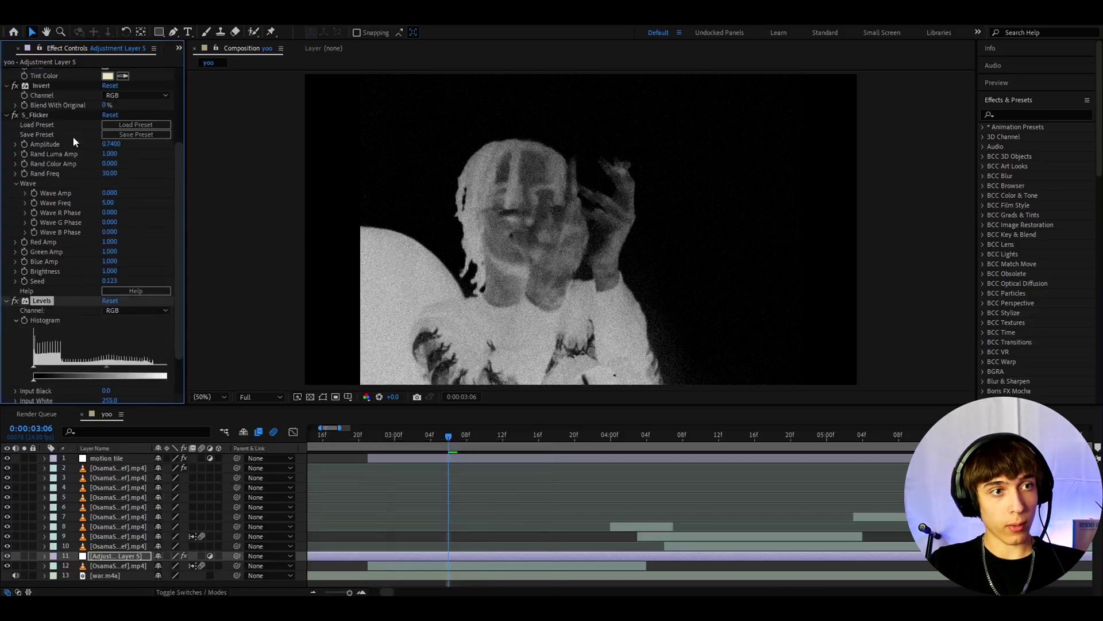
scroll(40, 158, "up", 3)
scroll(40, 158, "down", 3)
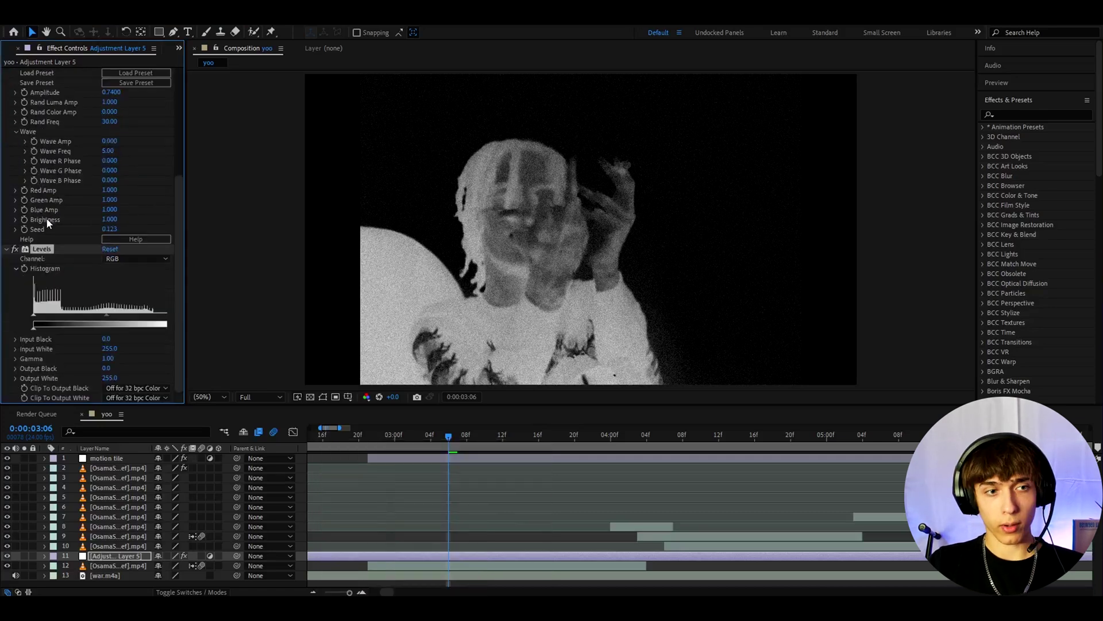
left_click(105, 339)
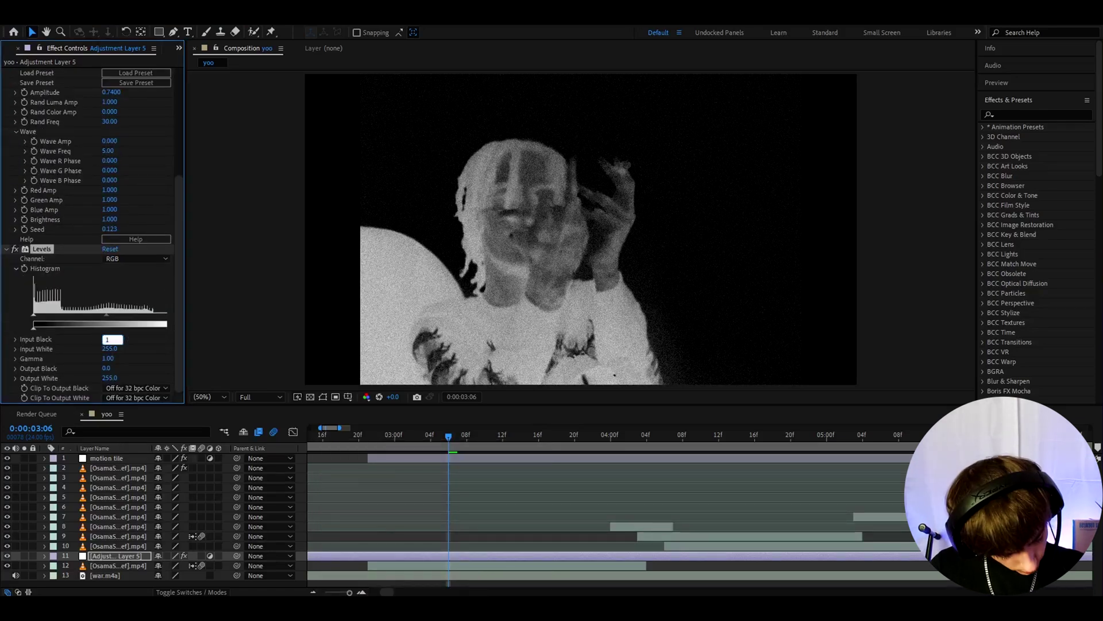
type("112.2")
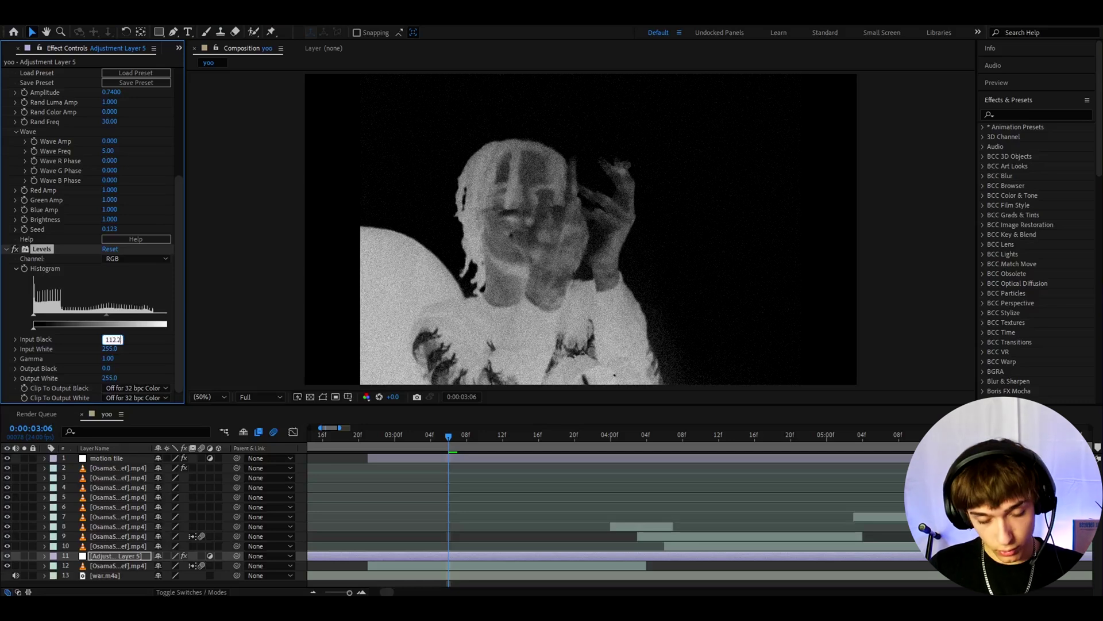
key("Return")
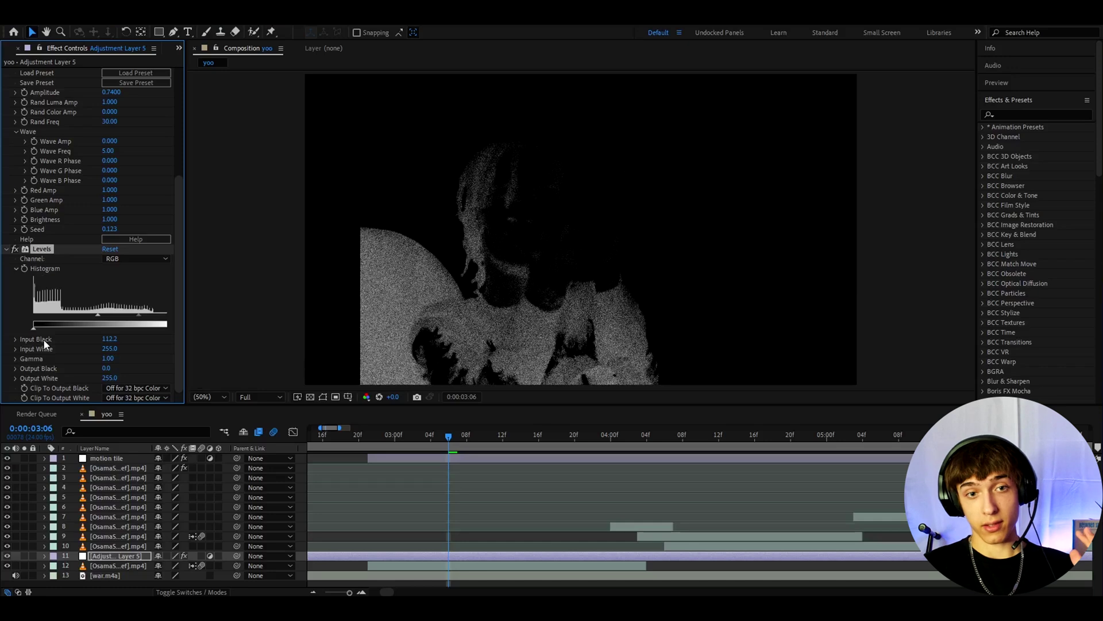
Step: Add the Deep Glow effect to Adjustment Layer 5 and set its Exposure to 1.17
left_click(428, 556)
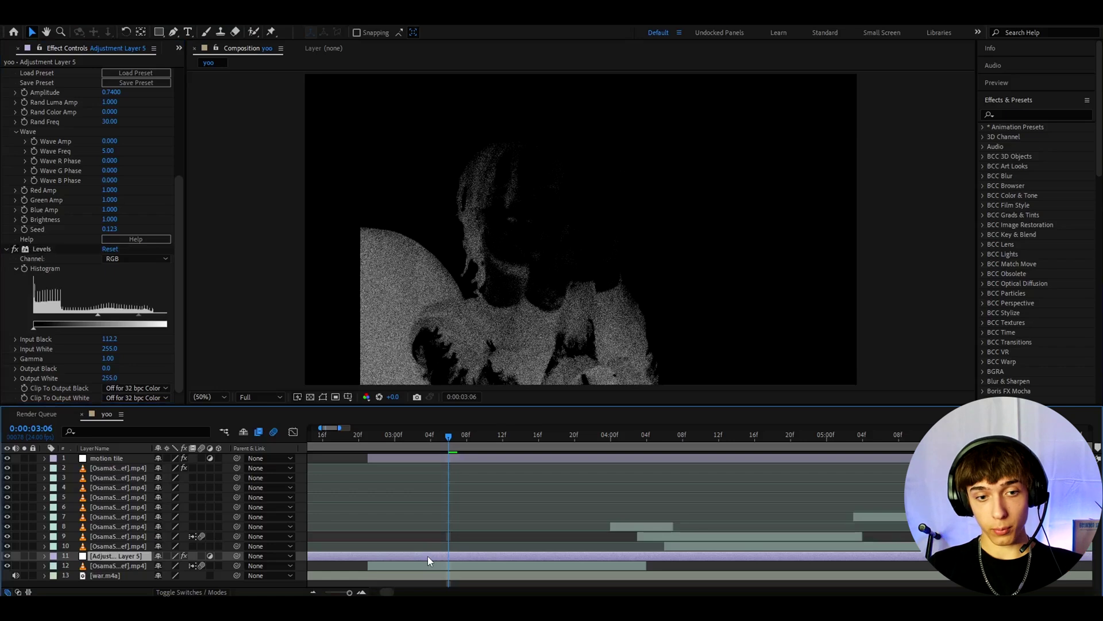
key("ctrl+space")
type("dee")
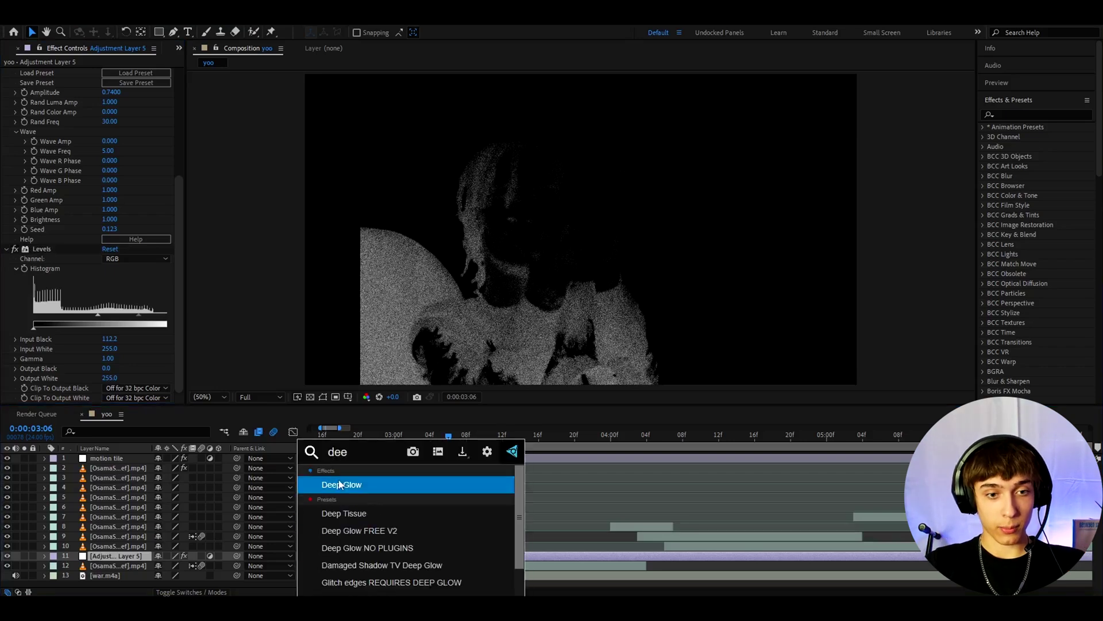
left_click(340, 484)
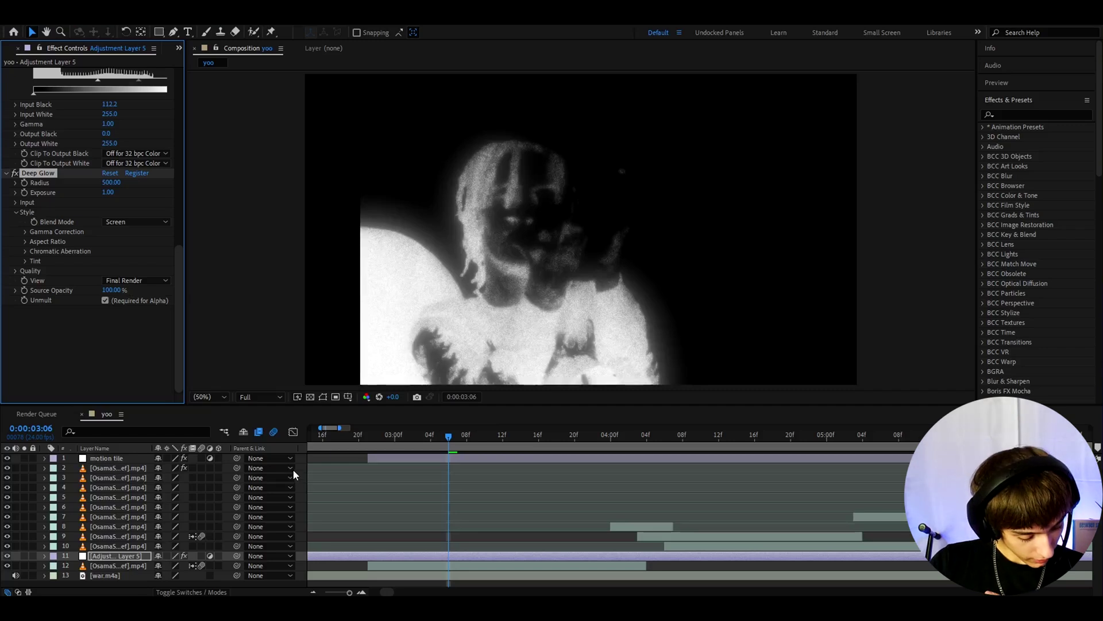
left_click(108, 193)
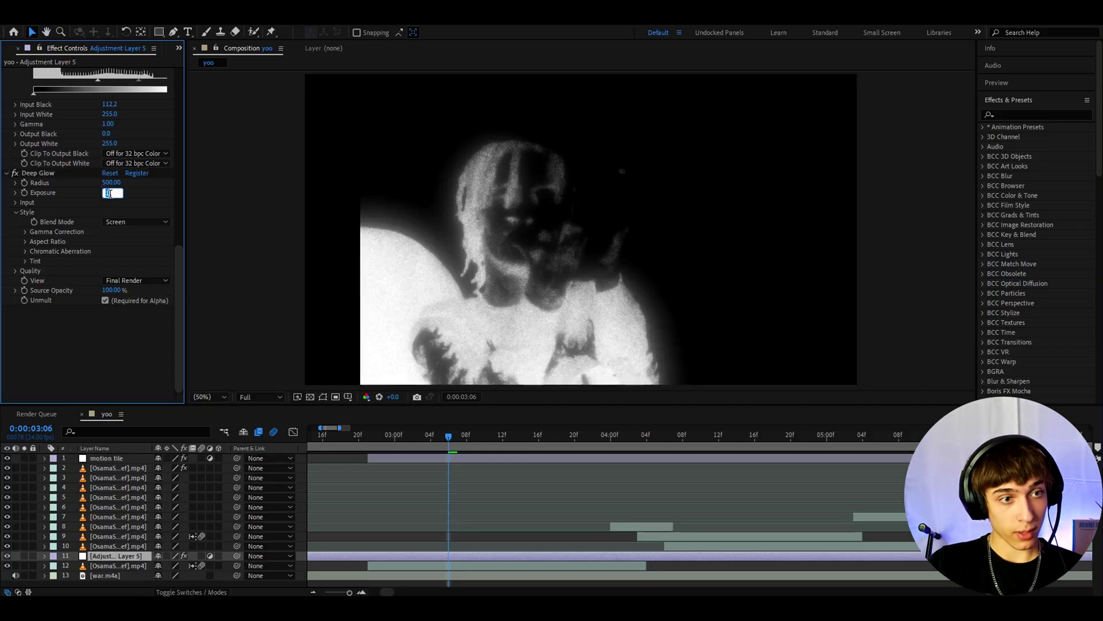
type("1.17")
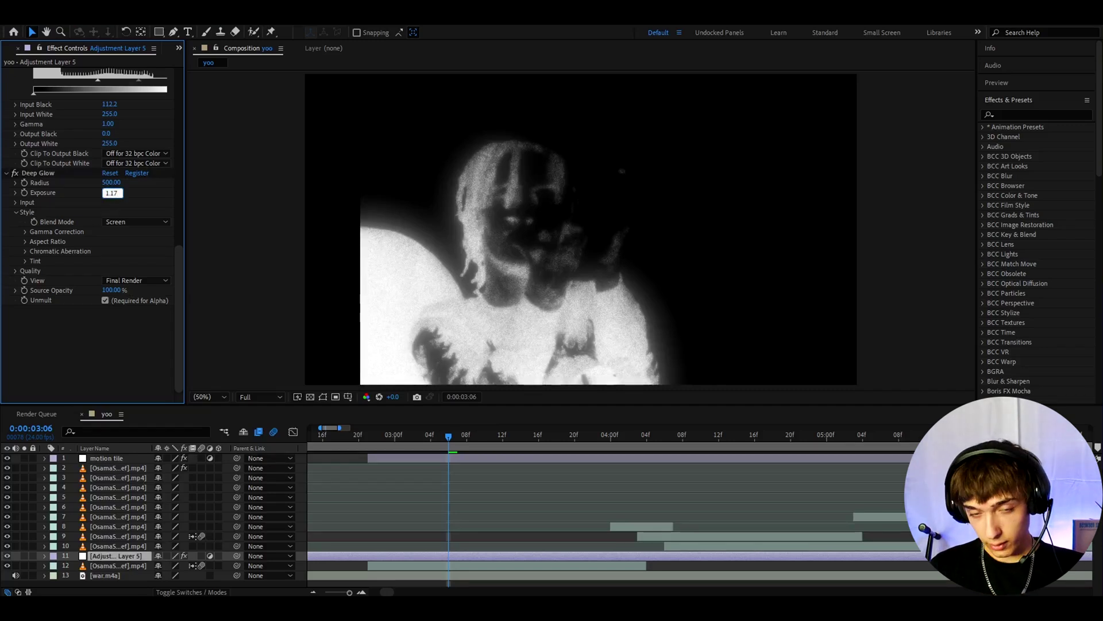
key("Return")
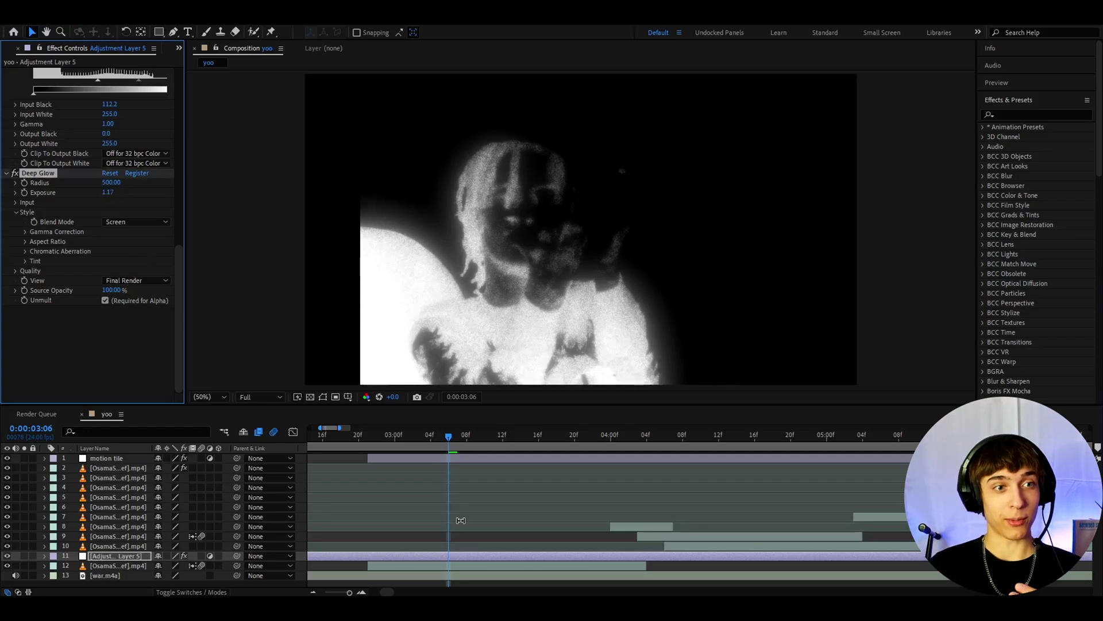
left_click(108, 191)
type("0")
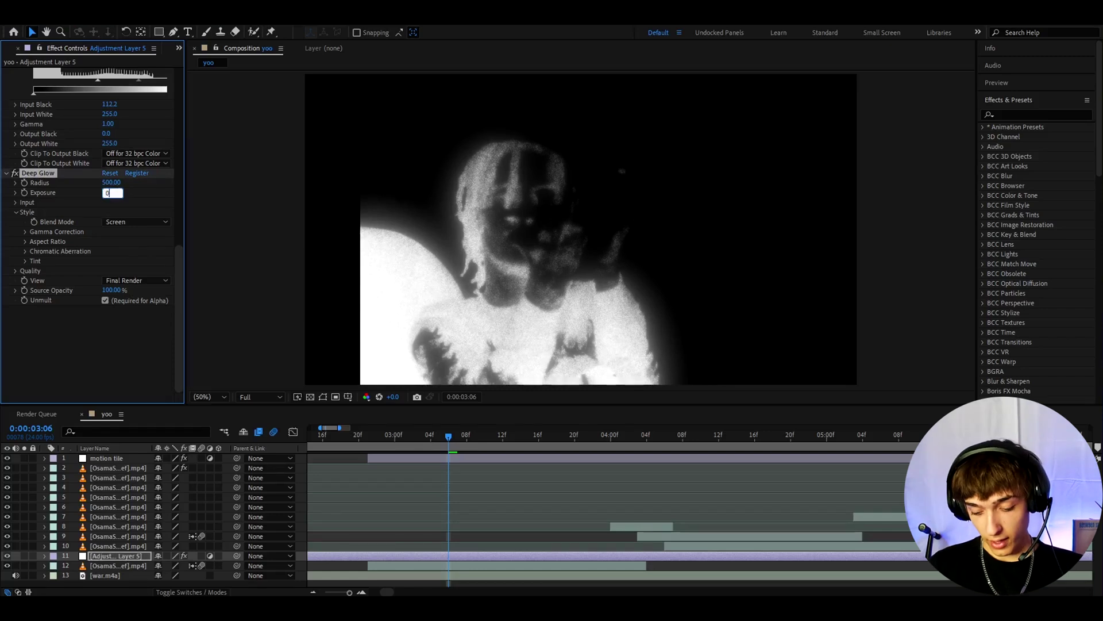
key("Escape")
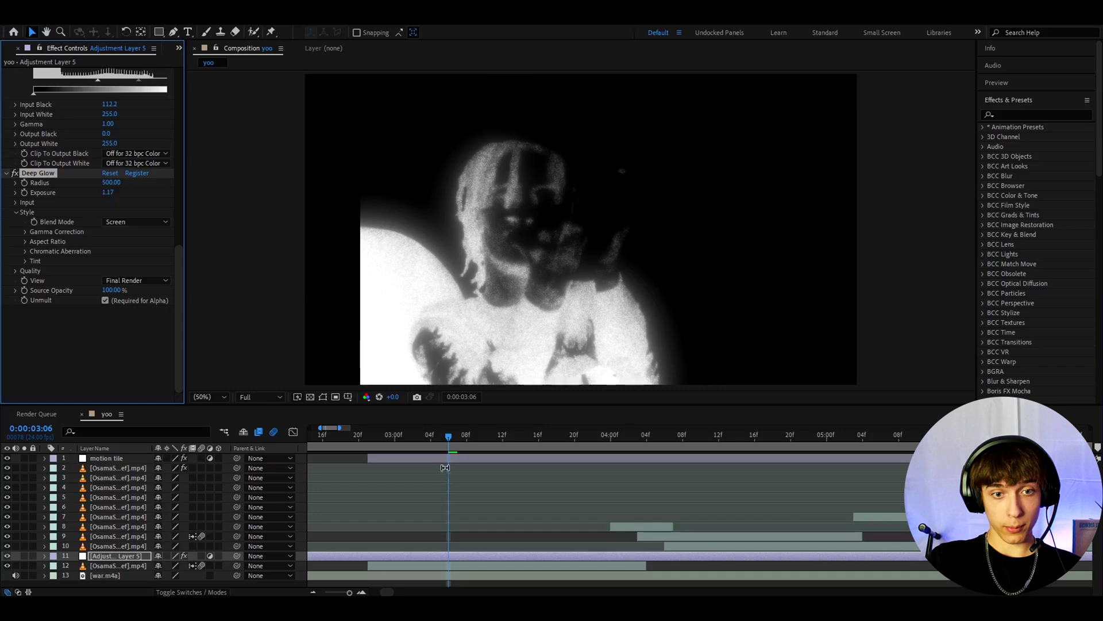
Step: Review the glow effect around 0:00:03:06 and reselect Adjustment Layer 5
mouse_move(457, 437)
left_mouse_down()
mouse_move(466, 434)
mouse_move(450, 435)
left_mouse_up()
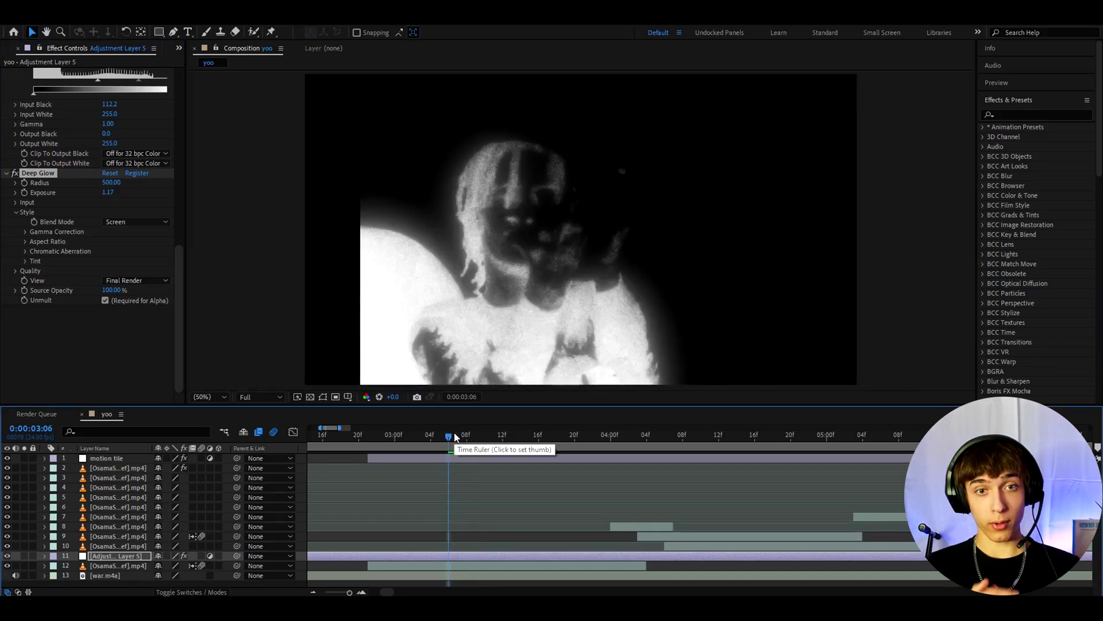
left_click(448, 558)
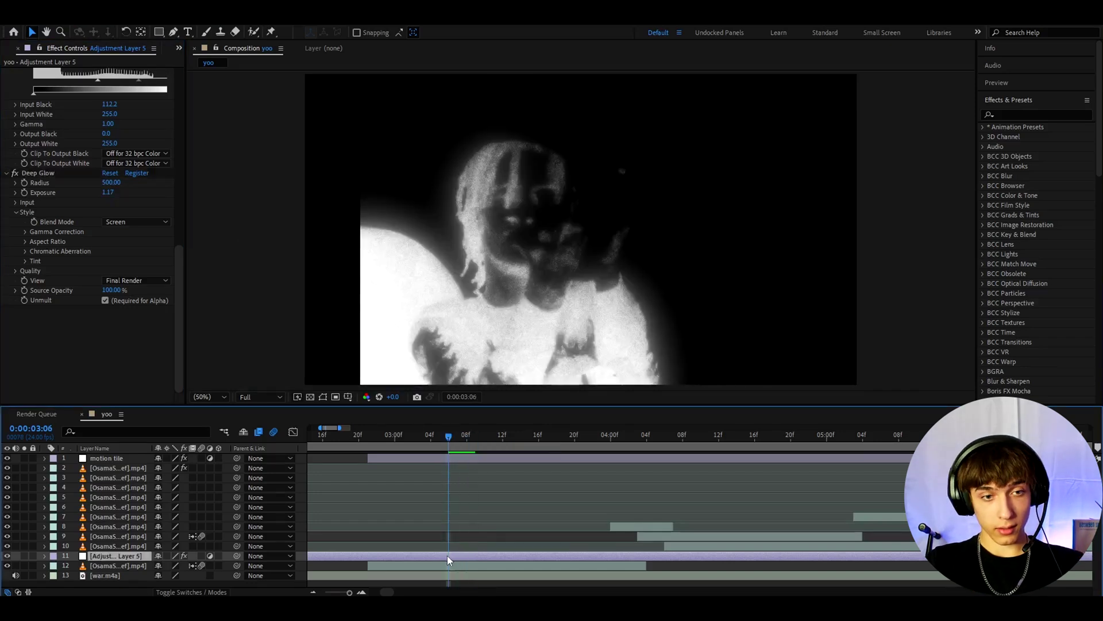
Step: Save all of Adjustment Layer 5's effects as an animation preset named Thermal Opium preset
left_click(28, 173)
scroll(56, 230, "up", 4)
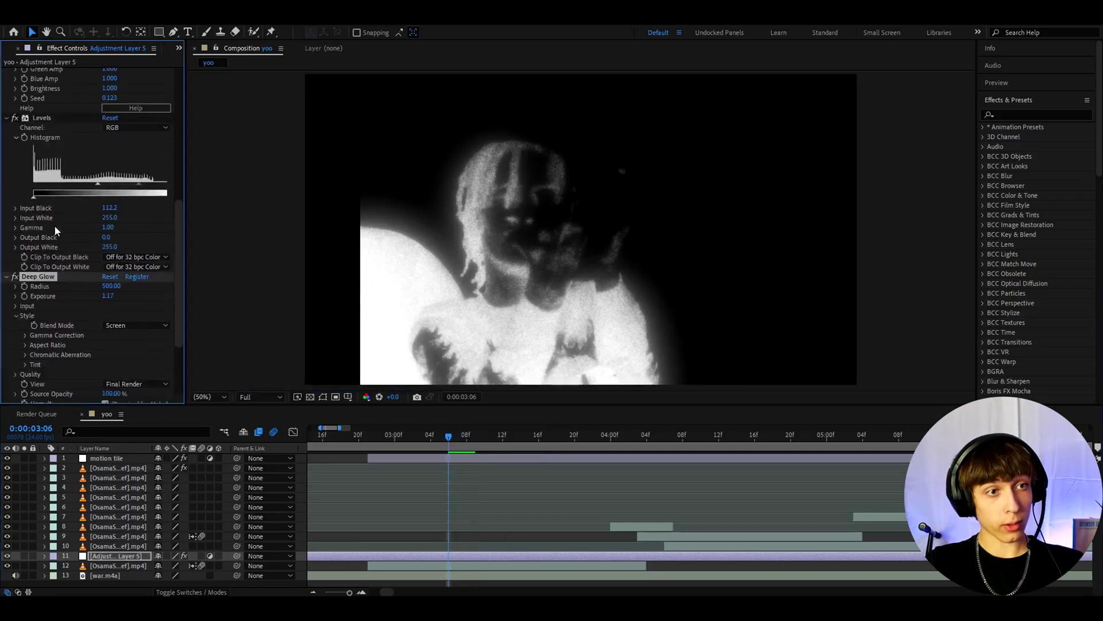
key("ctrl+a")
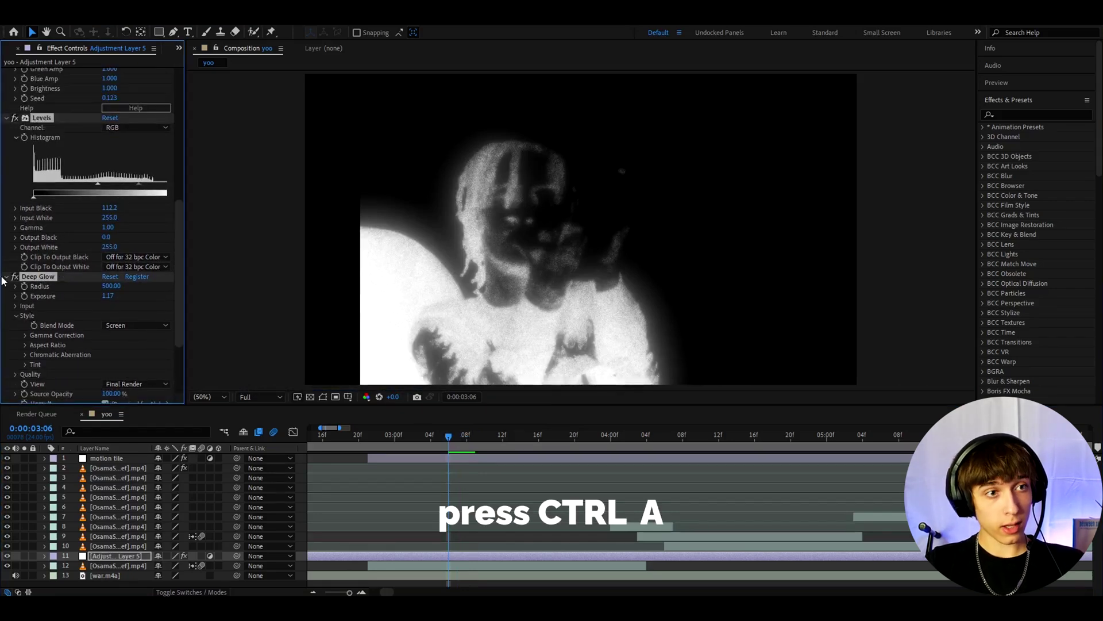
left_click(152, 21)
left_click(163, 32)
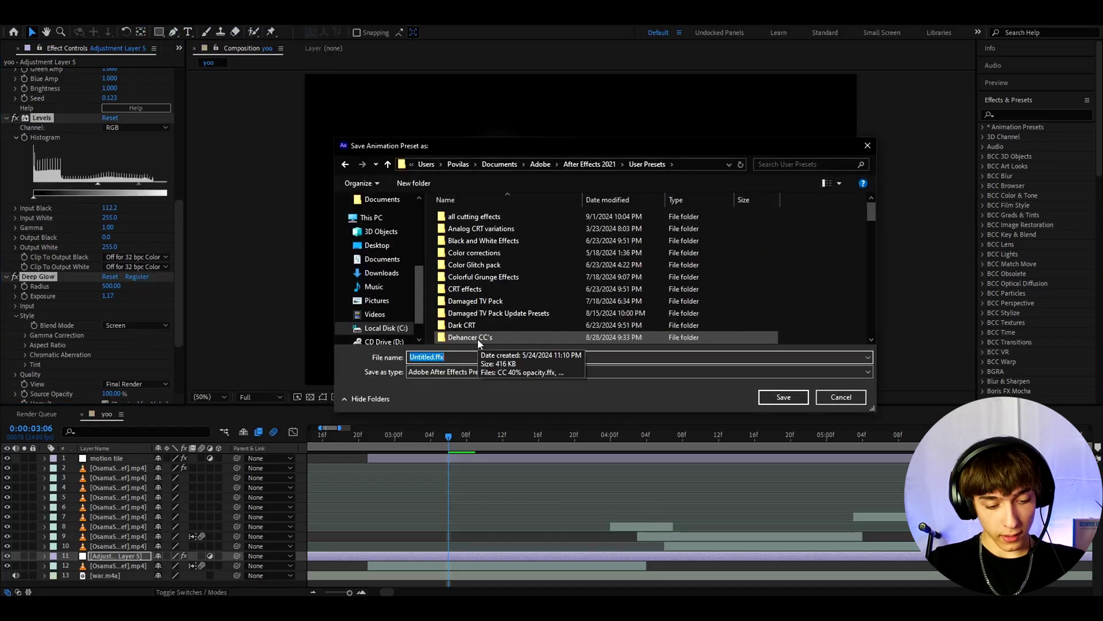
type("Thermal O")
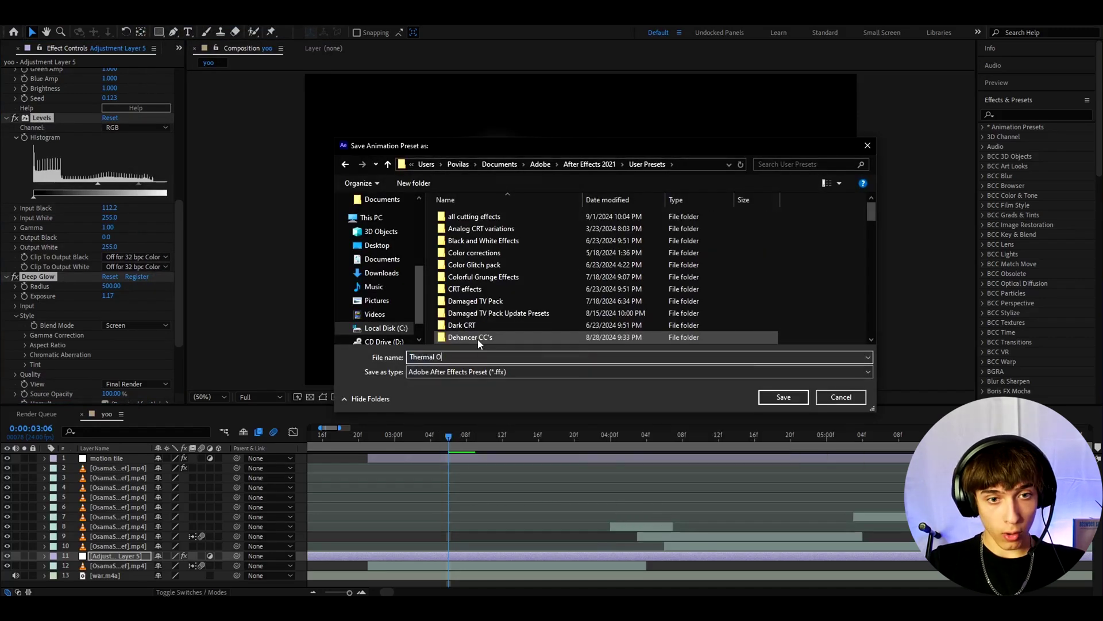
type("pium prese")
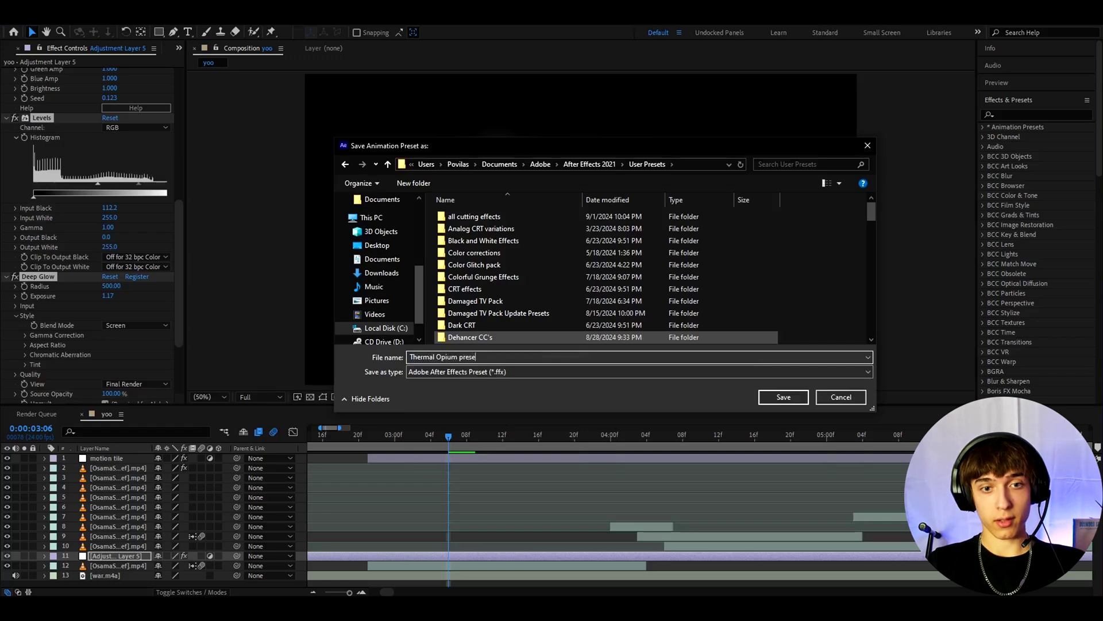
key("Return")
Step: Find the Thermal Opium preset in the effects library by searching for "thermal o"
left_click(1008, 114)
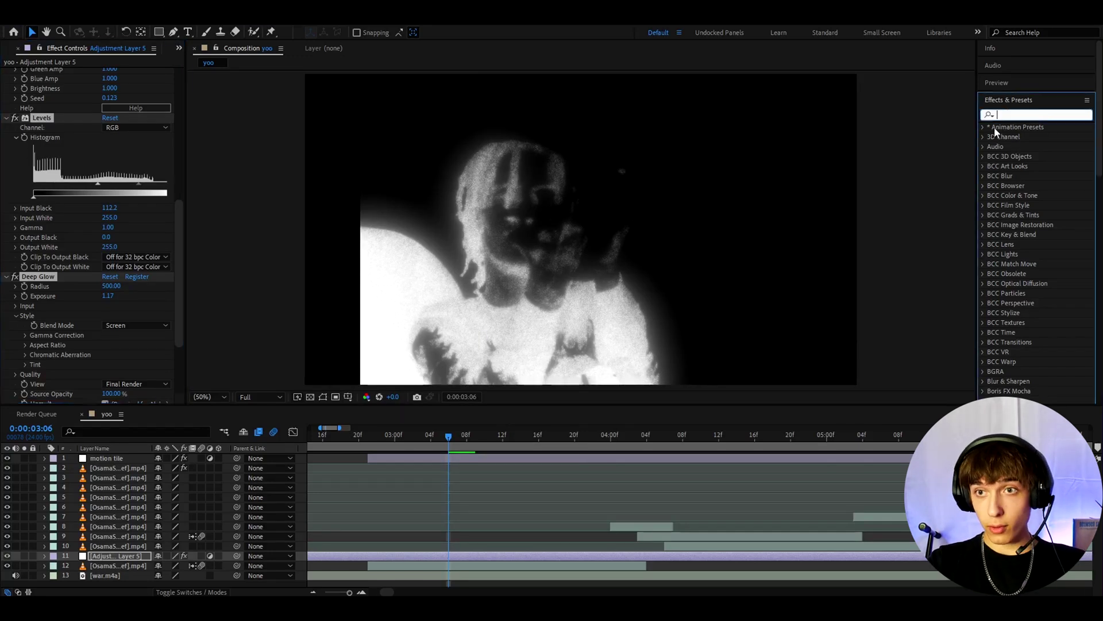
type("thermal o")
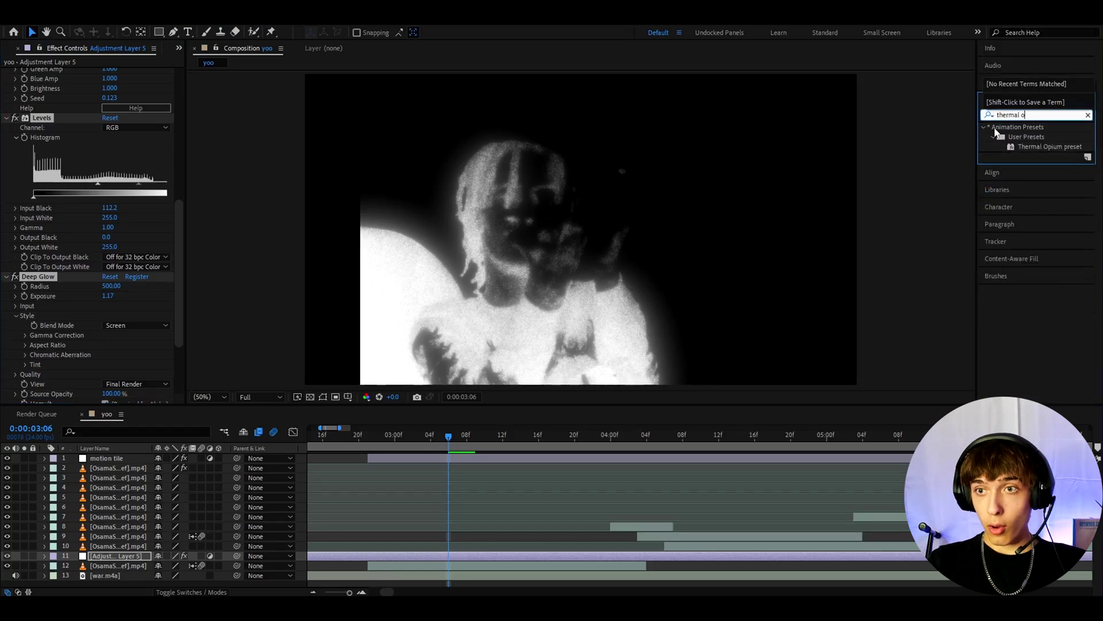
left_click_drag(1041, 148, 517, 553)
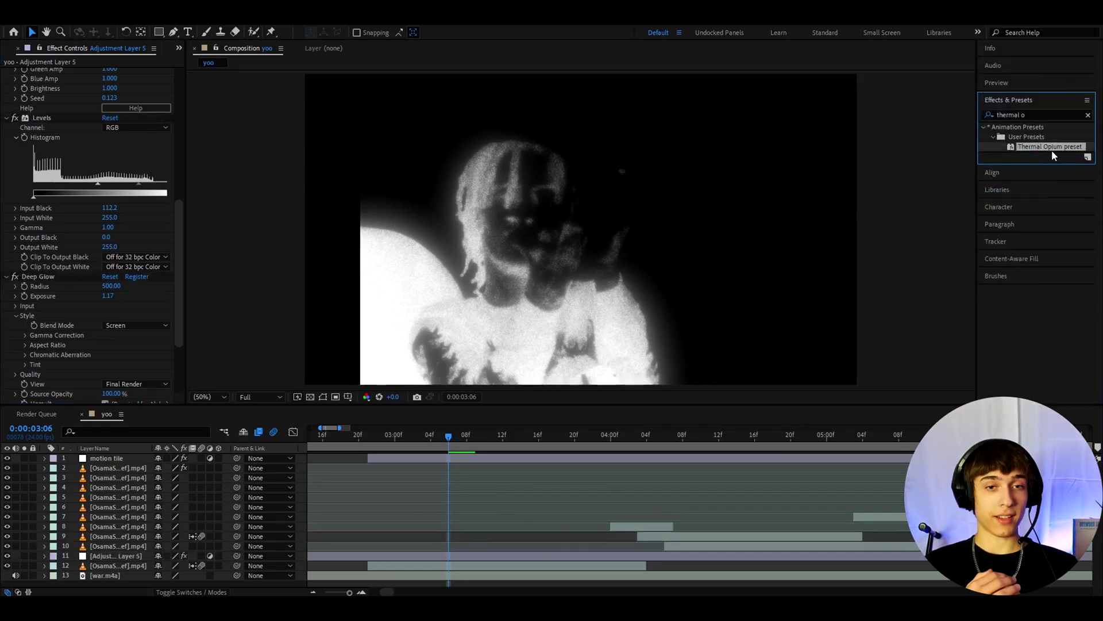
Step: Split Adjustment Layer 5 at 0:00:03:06 and delete the part before the cut
left_click(423, 558)
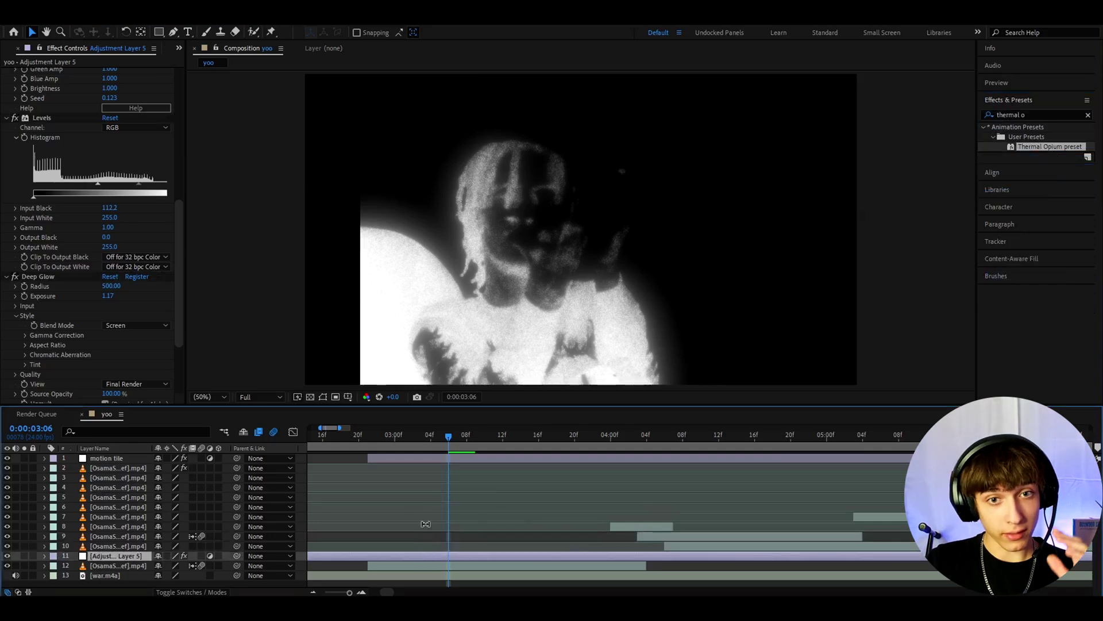
left_click(474, 439)
key("space")
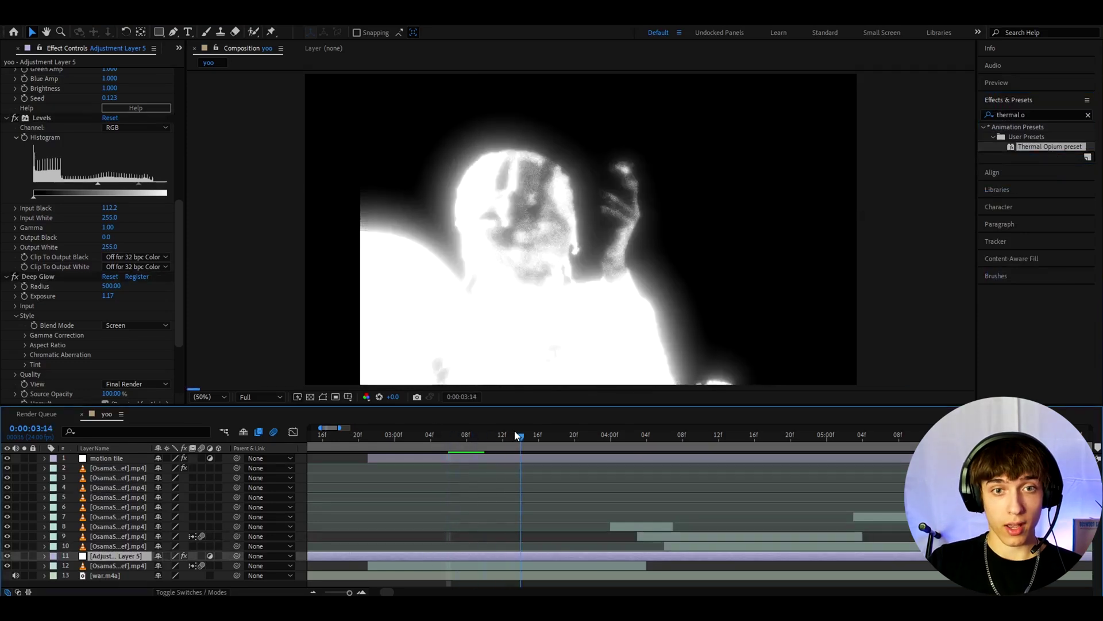
left_click_drag(486, 439, 449, 436)
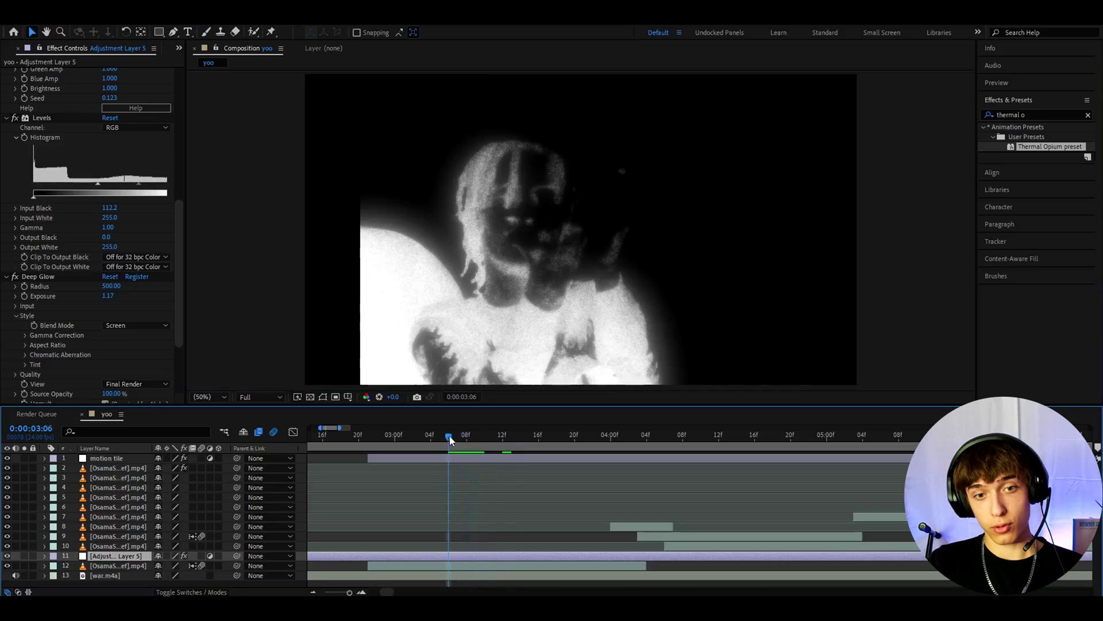
key("ctrl+shift+d")
left_click(441, 566)
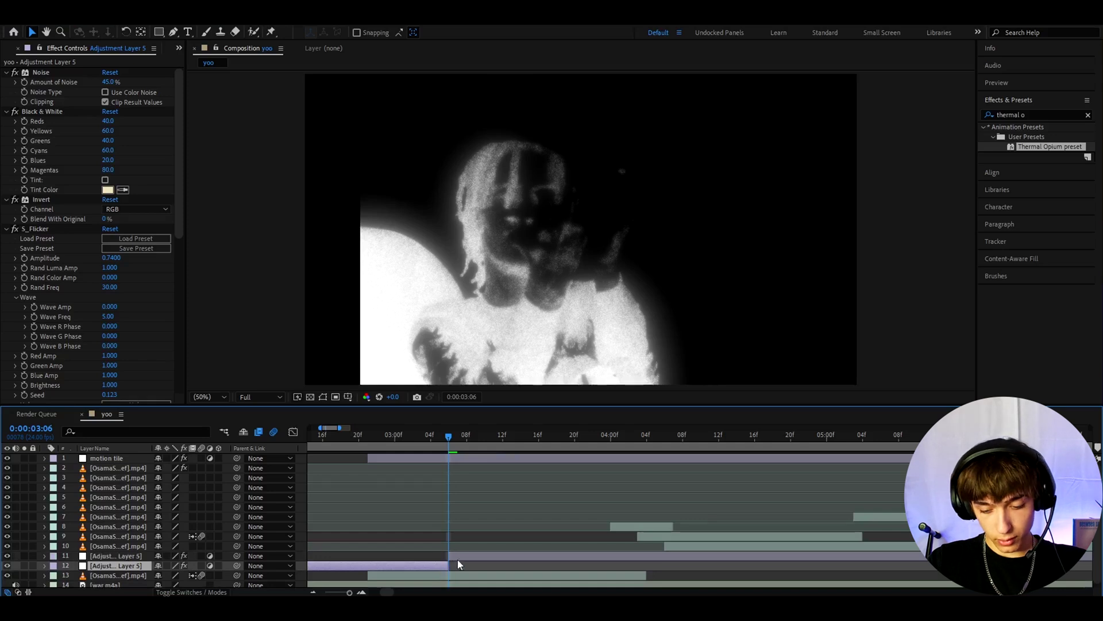
key("Delete")
Step: Trim Adjustment Layer 5 so it ends at about 0:00:03:20, and check the cut section
left_click(465, 555)
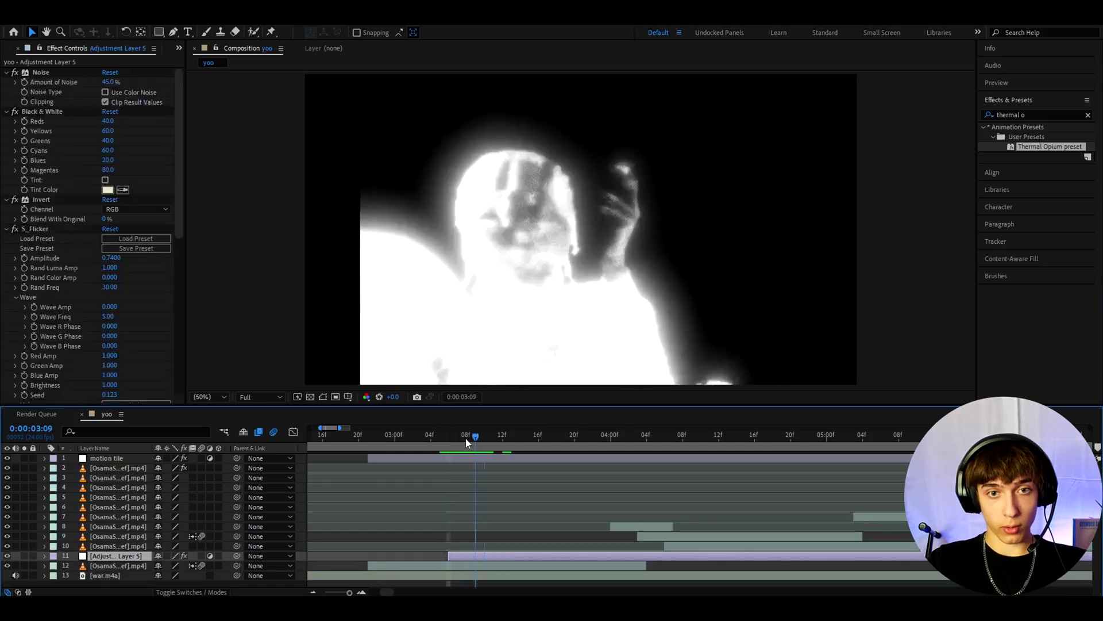
left_click_drag(468, 436, 419, 450)
left_click_drag(555, 440, 458, 458)
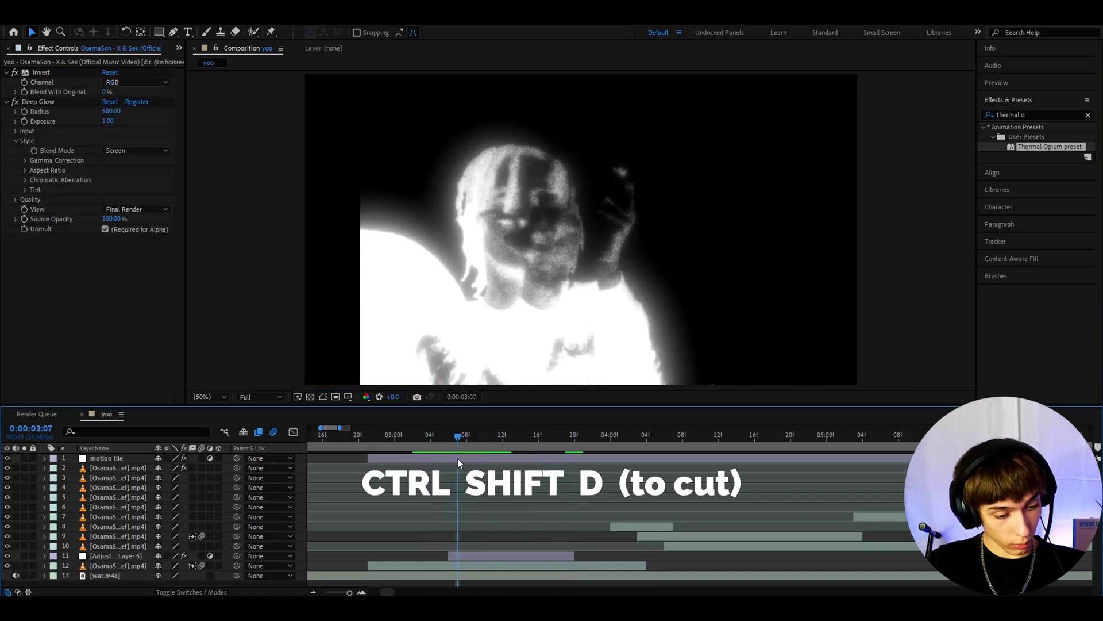
Step: Duplicate Adjustment Layer 5 and delete every effect from the lower copy
left_click(457, 555)
left_click(449, 435)
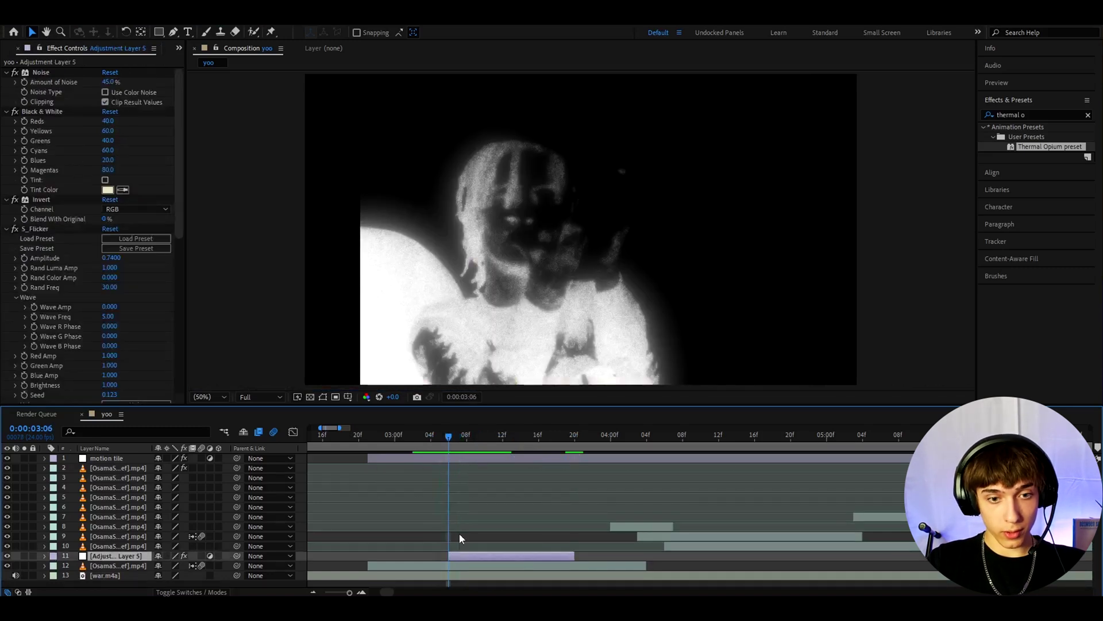
key("ctrl+d")
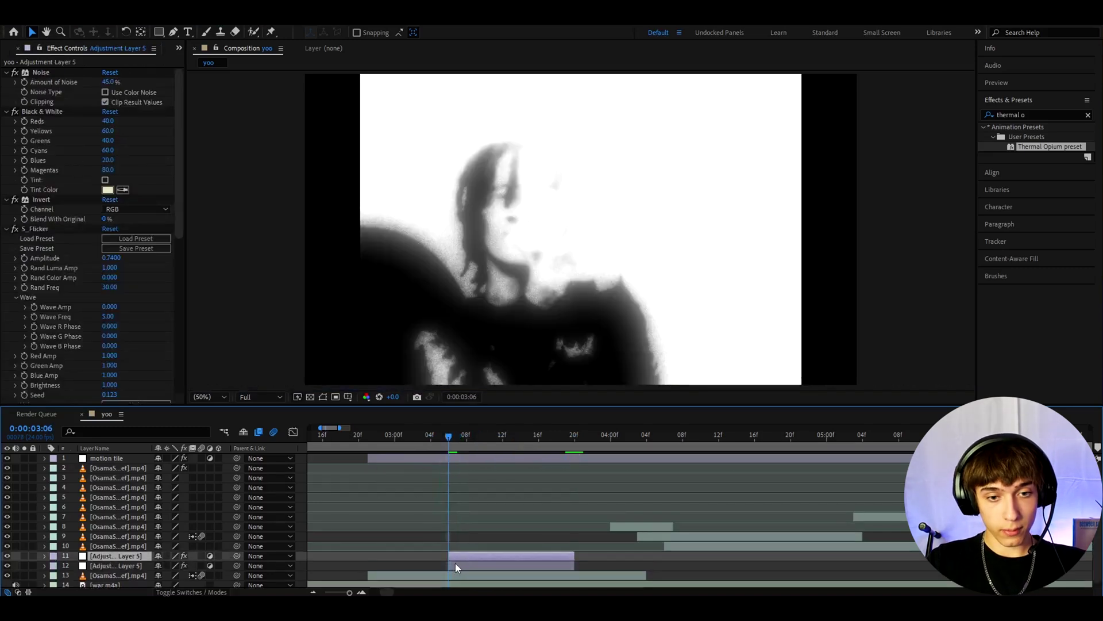
left_click(44, 113)
key("ctrl+a")
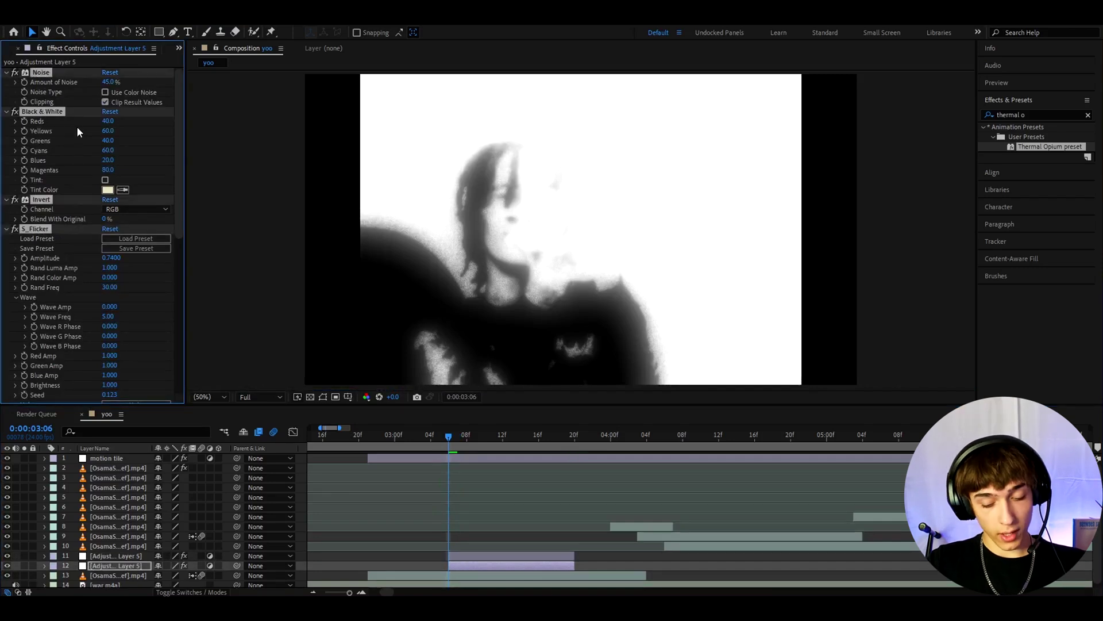
key("Delete")
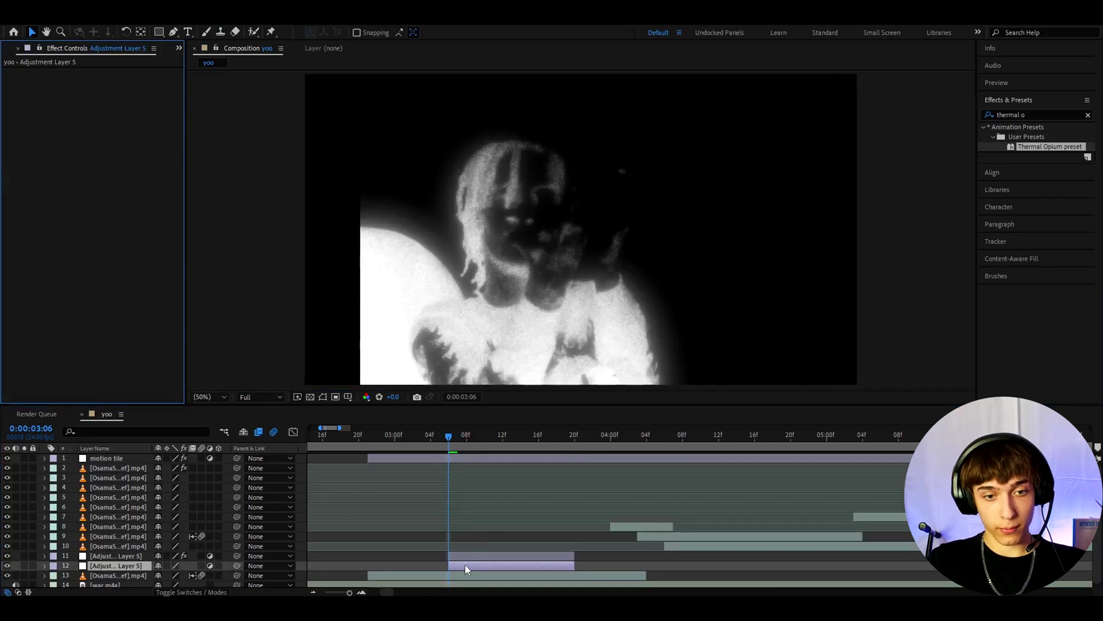
Step: Add the Posterize Time effect to the empty lower adjustment layer and set its Frame Rate to 8
left_click(463, 565)
key("ctrl+space")
type("poster")
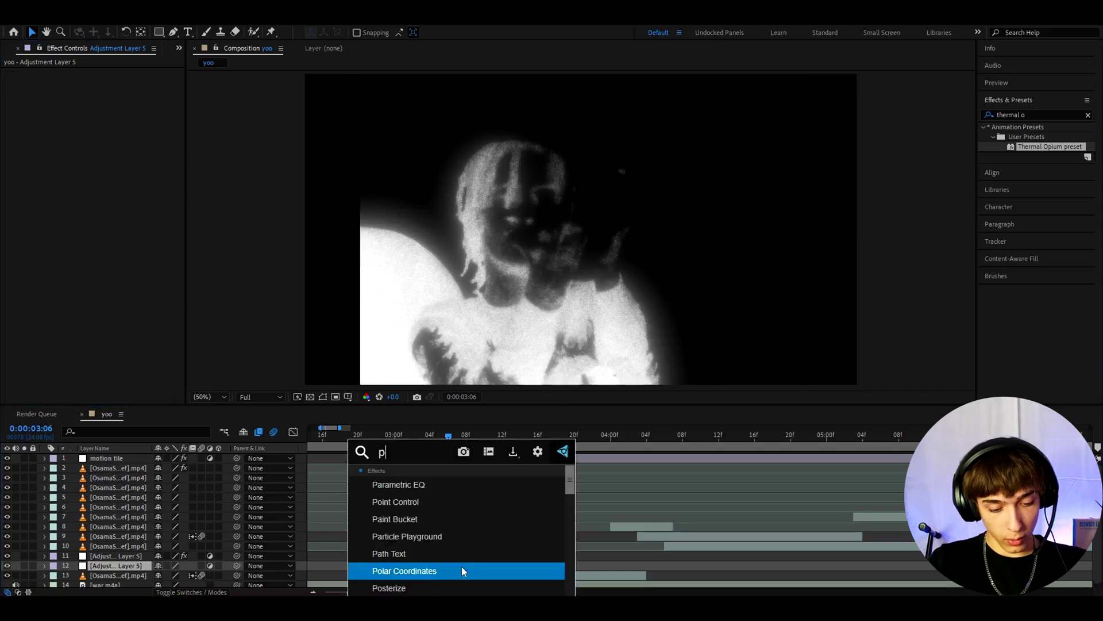
left_click(402, 505)
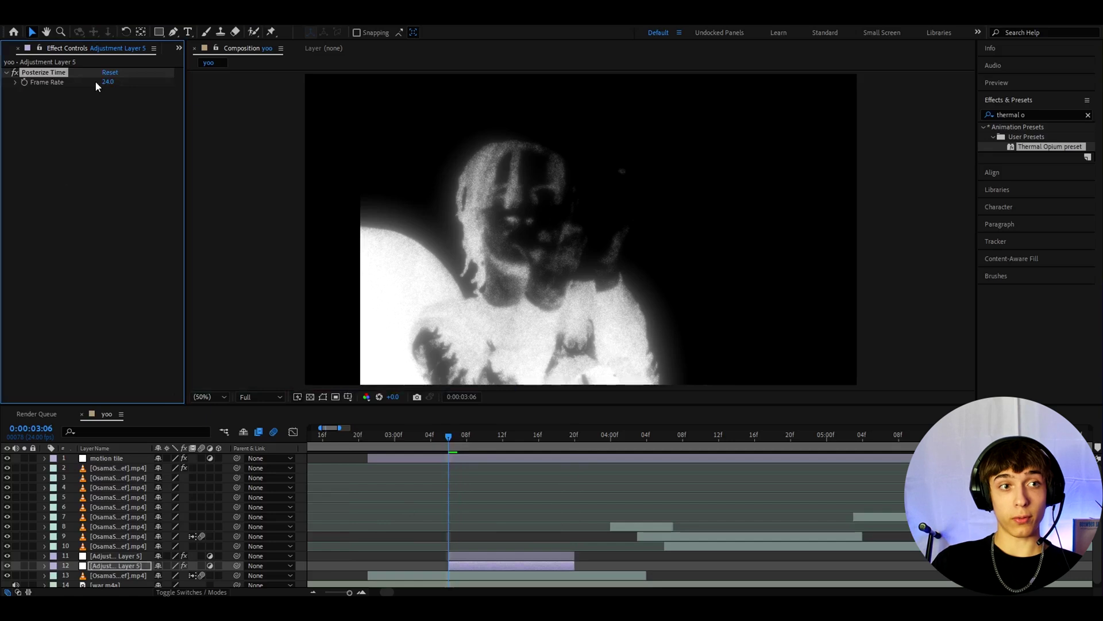
left_click(106, 82)
type("8")
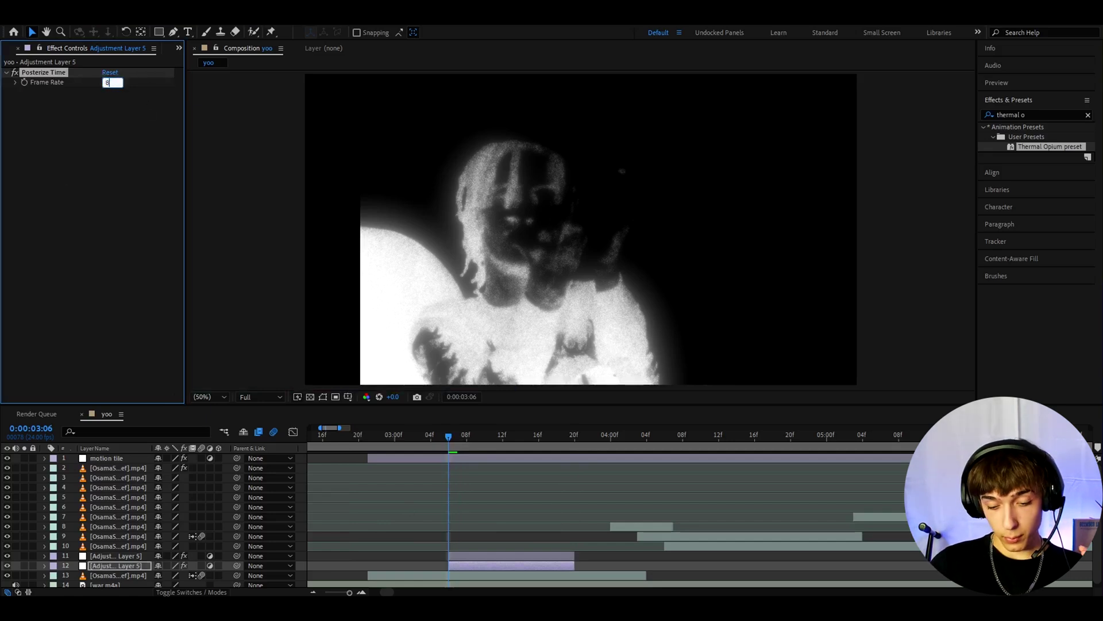
key("Return")
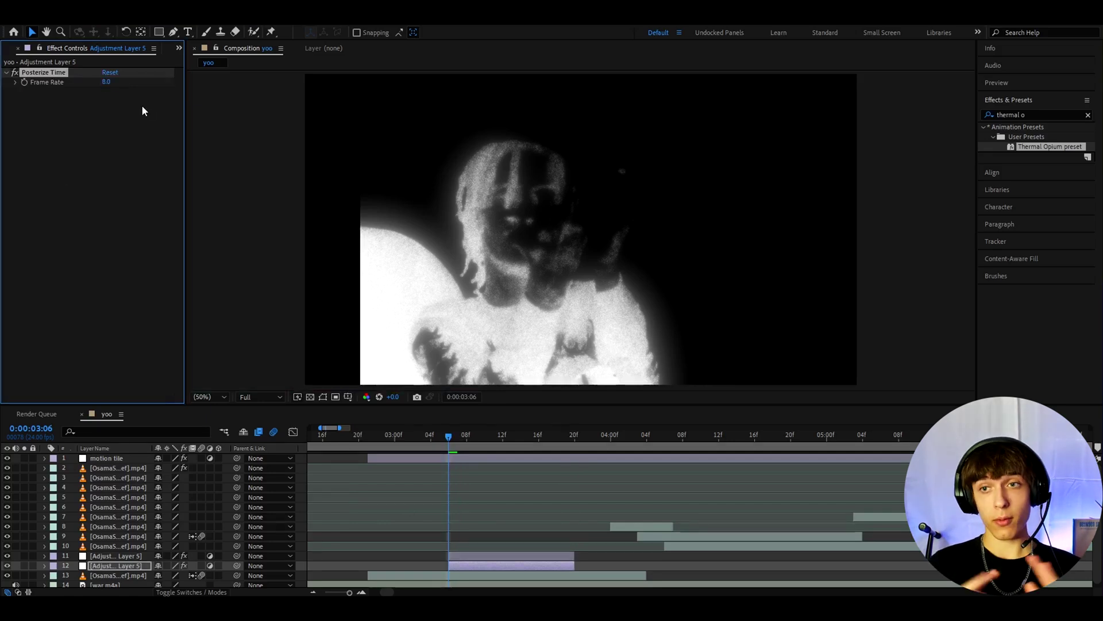
Step: Add the Transform effect to the lower adjustment layer and set its Scale to 137
key("ctrl+space")
type("tra")
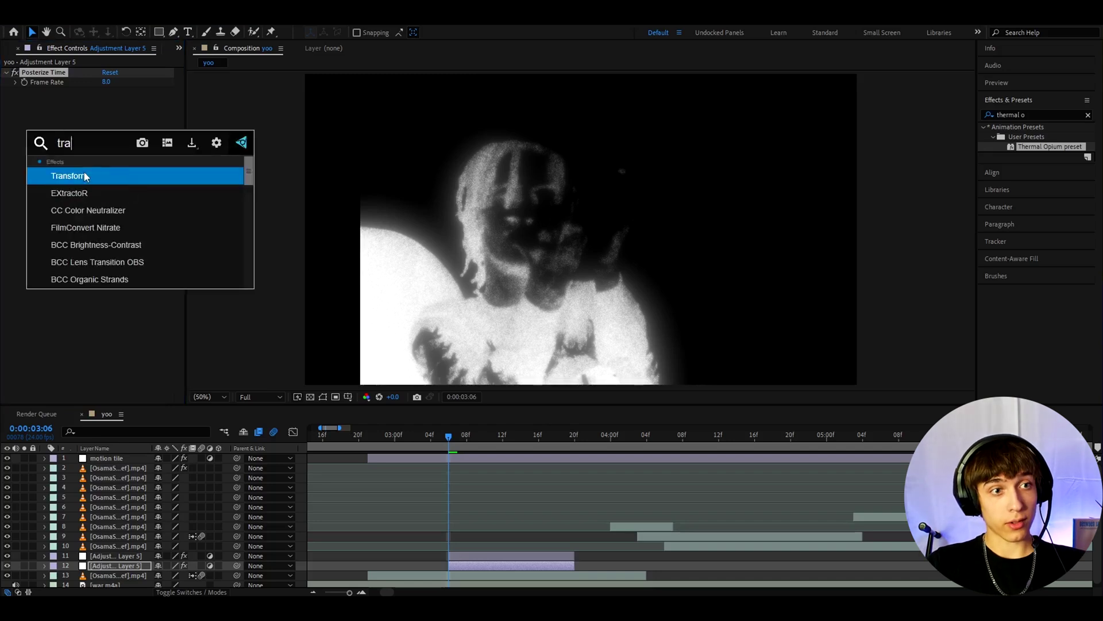
left_click(84, 176)
left_click(110, 131)
type("1")
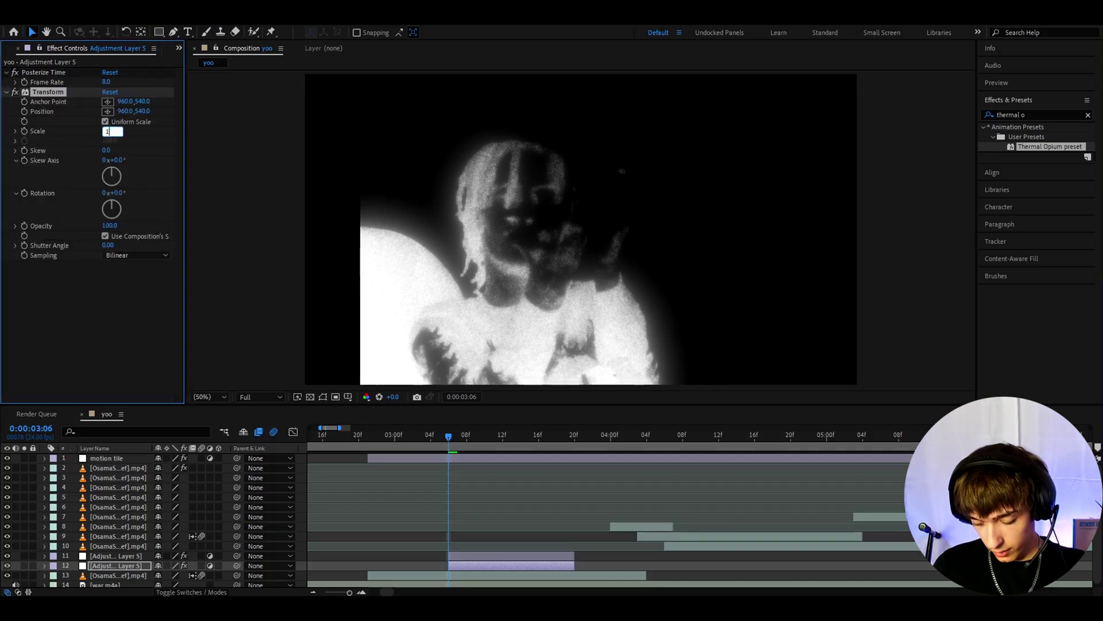
type("37")
key("Return")
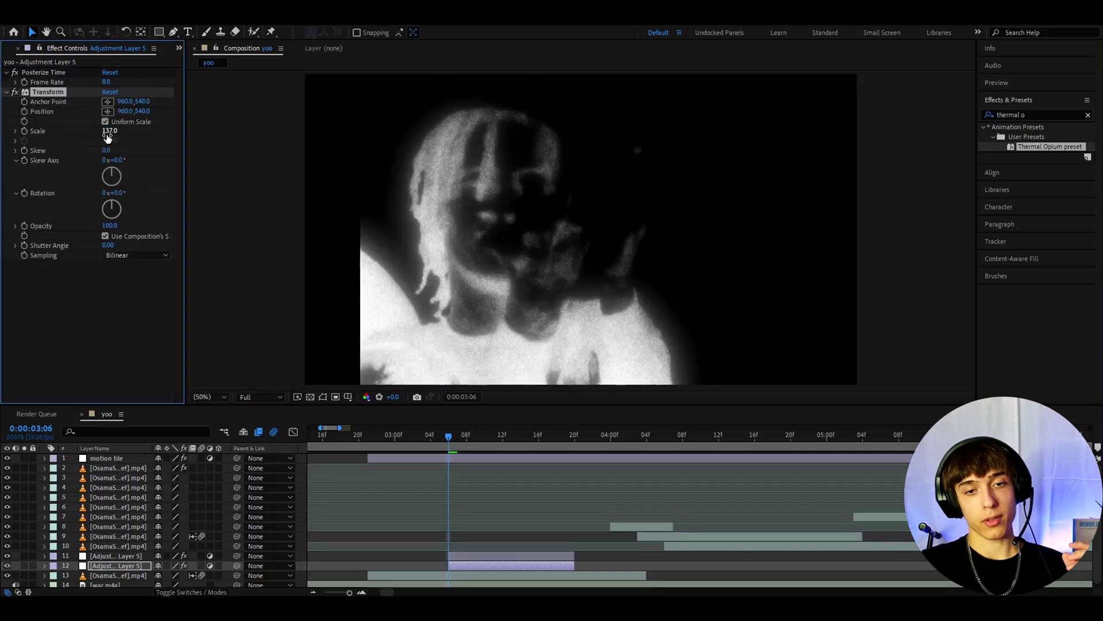
mouse_move(446, 446)
left_mouse_down()
mouse_move(412, 446)
mouse_move(453, 437)
left_mouse_up()
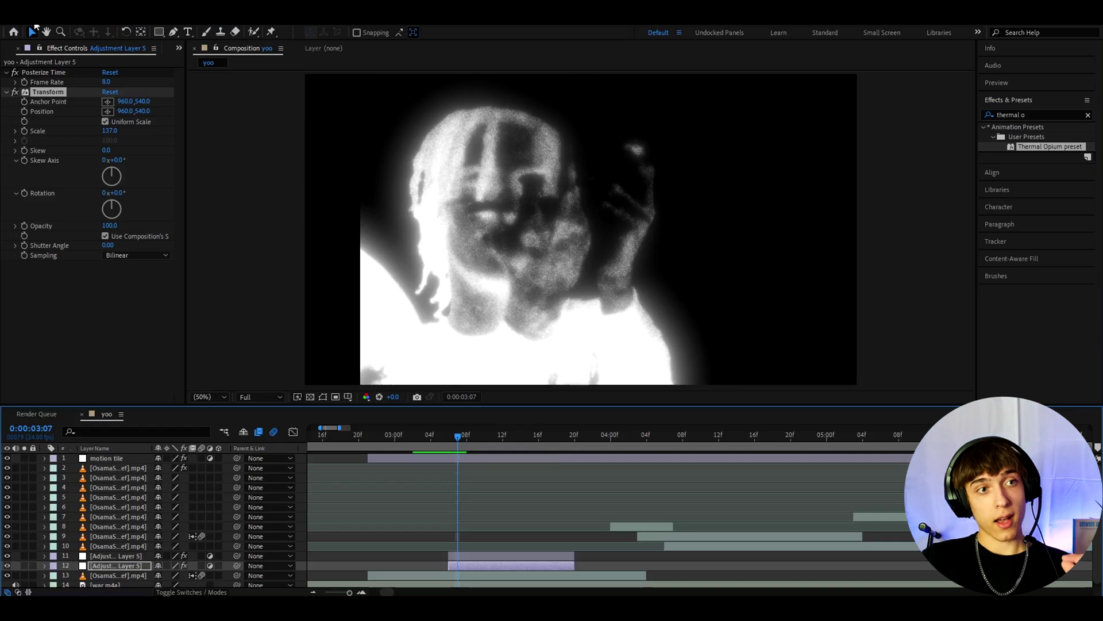
left_click(47, 73)
left_click(48, 92)
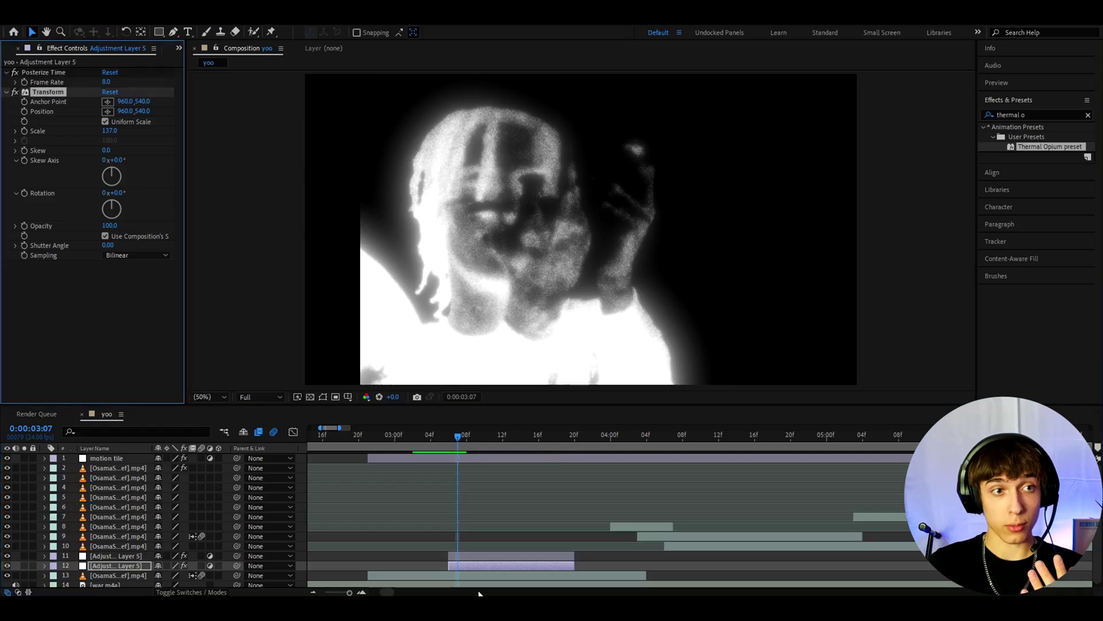
Step: Duplicate the upper thermal-look adjustment layer and move the copy over the later clip, from about 0:00:05:08 to 0:00:05:22
left_click_drag(461, 439, 582, 439)
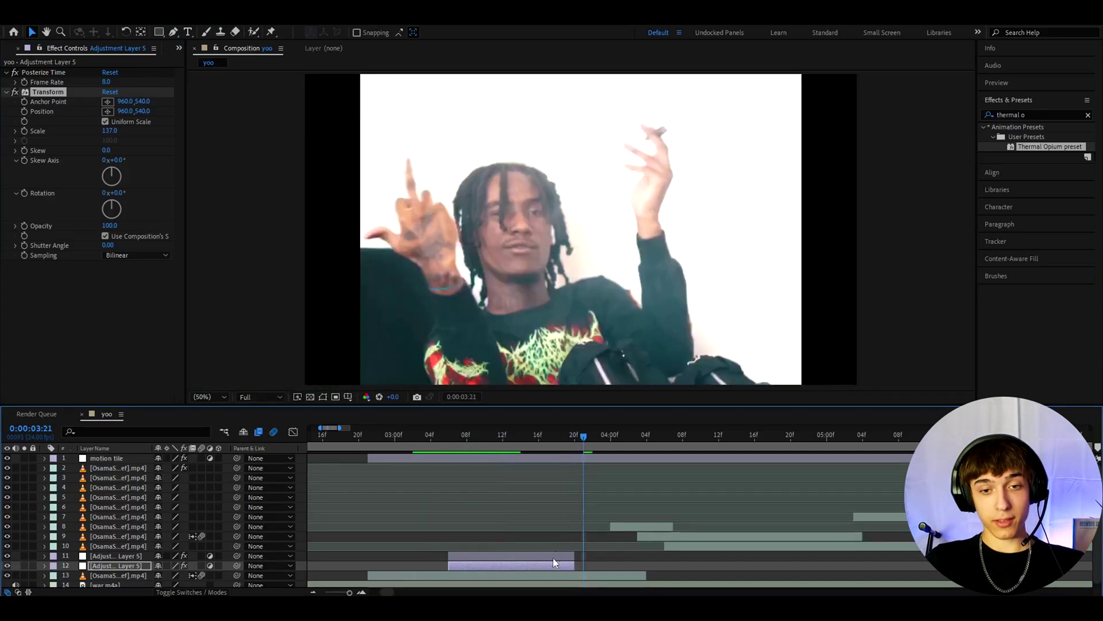
left_click(539, 551)
scroll(539, 550, "down", 2)
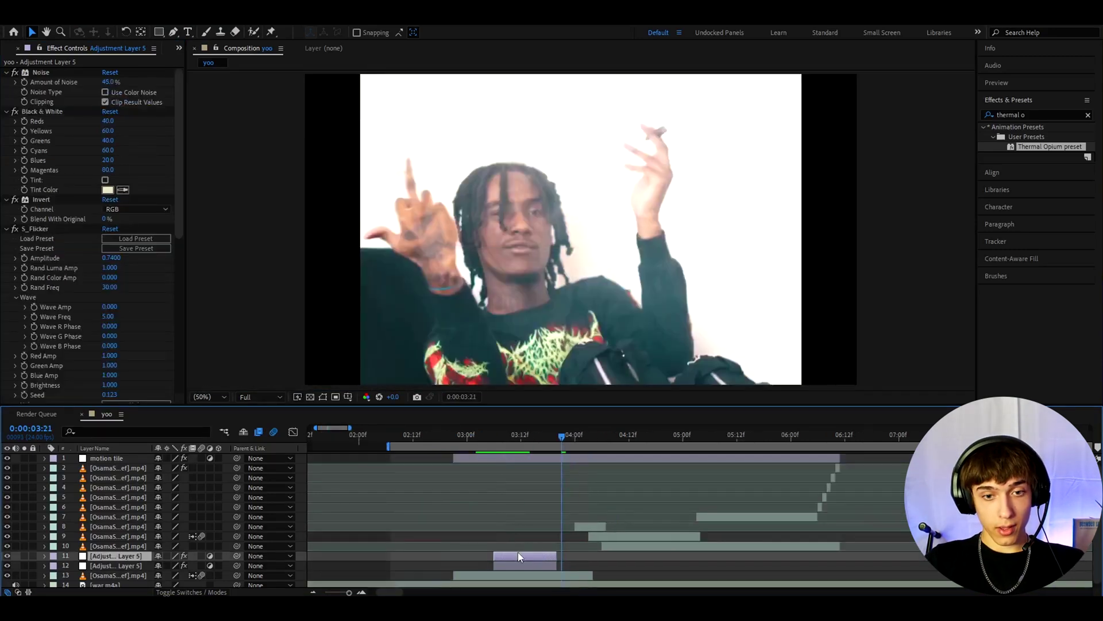
key("ctrl+d")
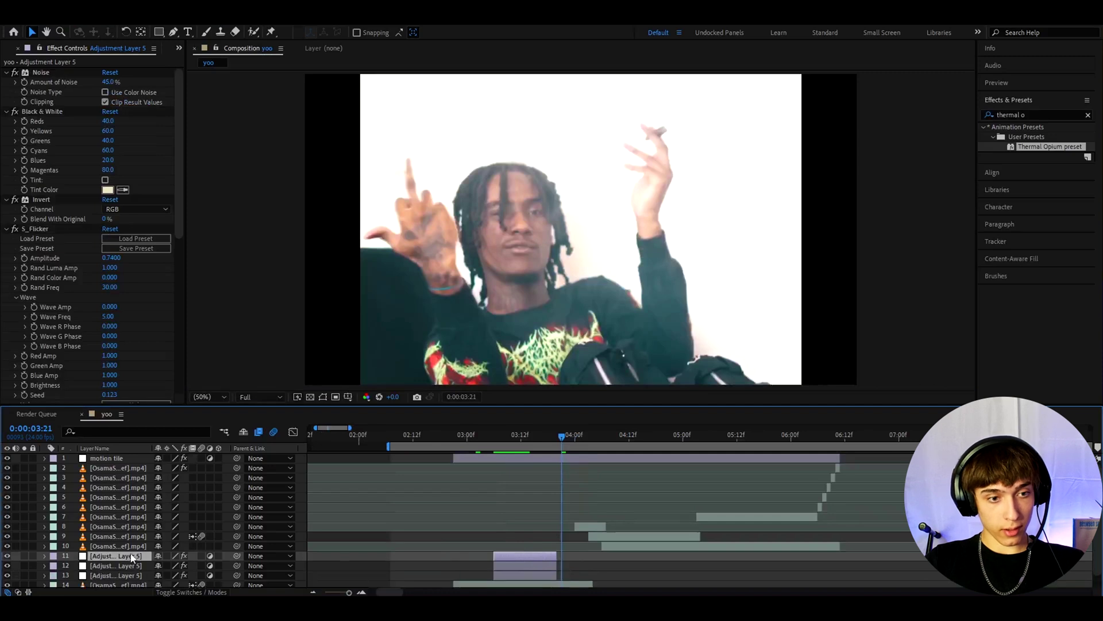
left_click_drag(138, 556, 322, 504)
left_click_drag(540, 508, 765, 506)
left_click(755, 436)
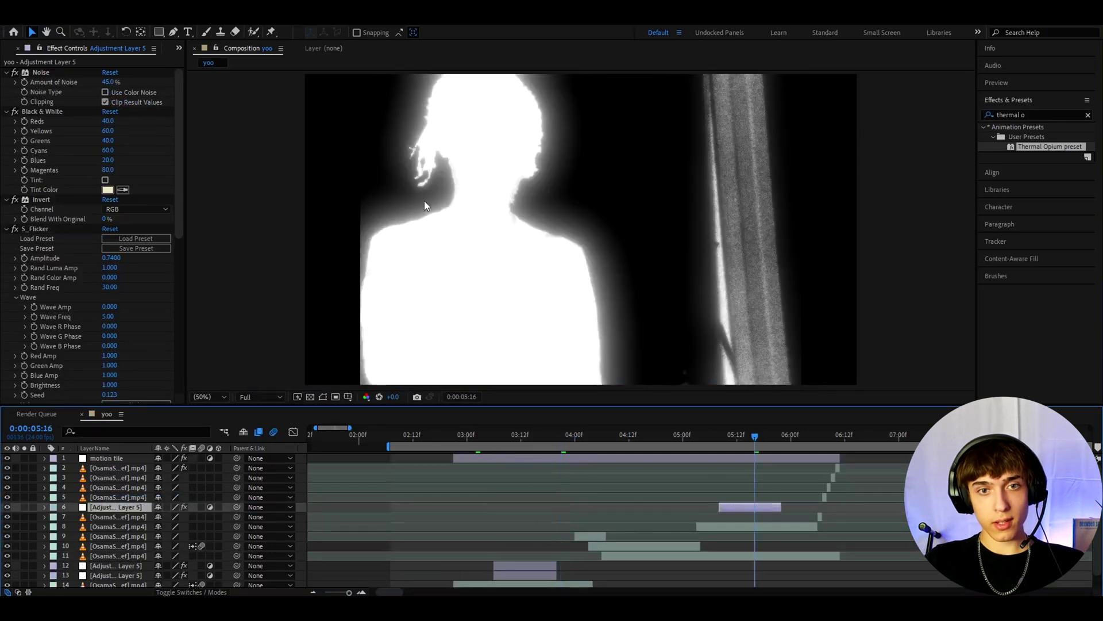
Step: Raise the Noise effect's Amount of Noise on the copied adjustment layer
scroll(425, 207, "up", 2)
scroll(476, 222, "down", 2)
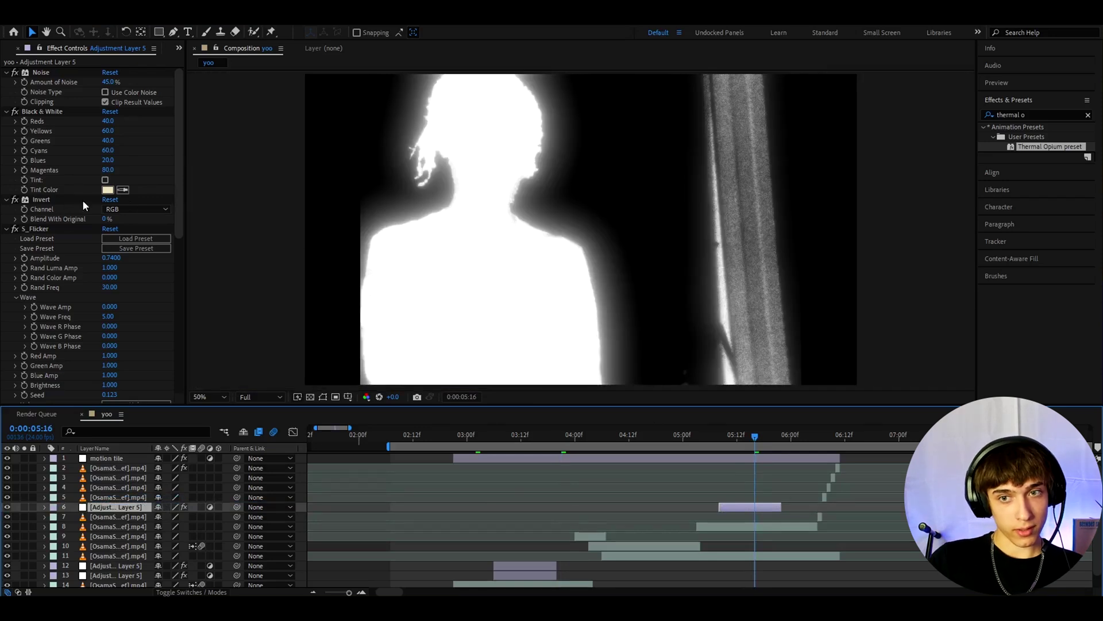
left_click(44, 73)
left_click(110, 82)
type("98")
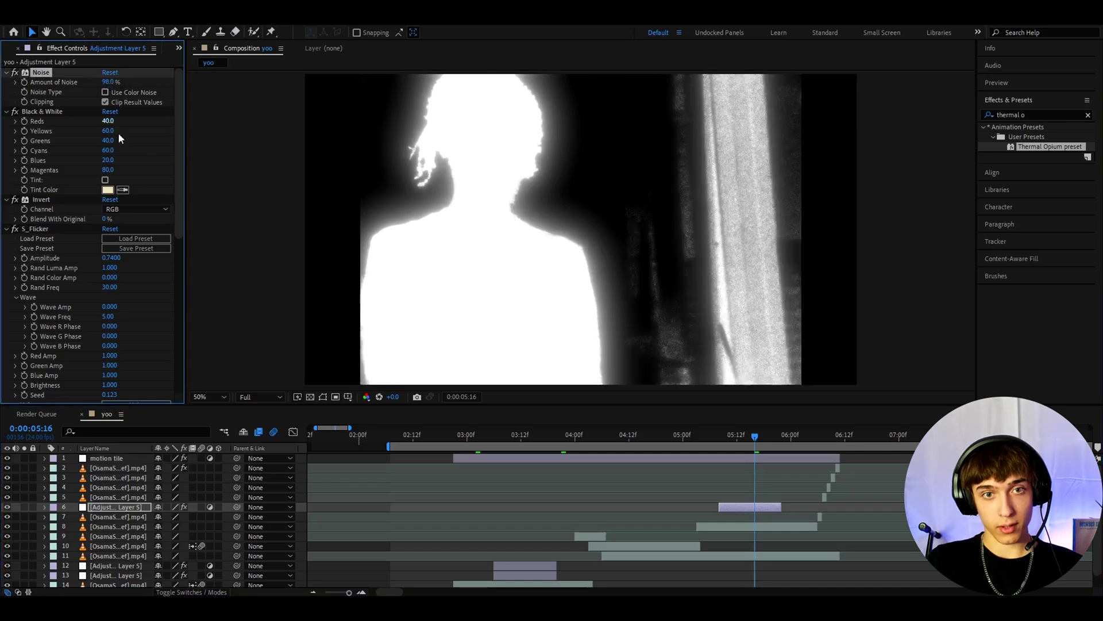
Step: Set the Deep Glow Exposure on the copied thermal-look adjustment layer to 0.1
scroll(81, 257, "down", 10)
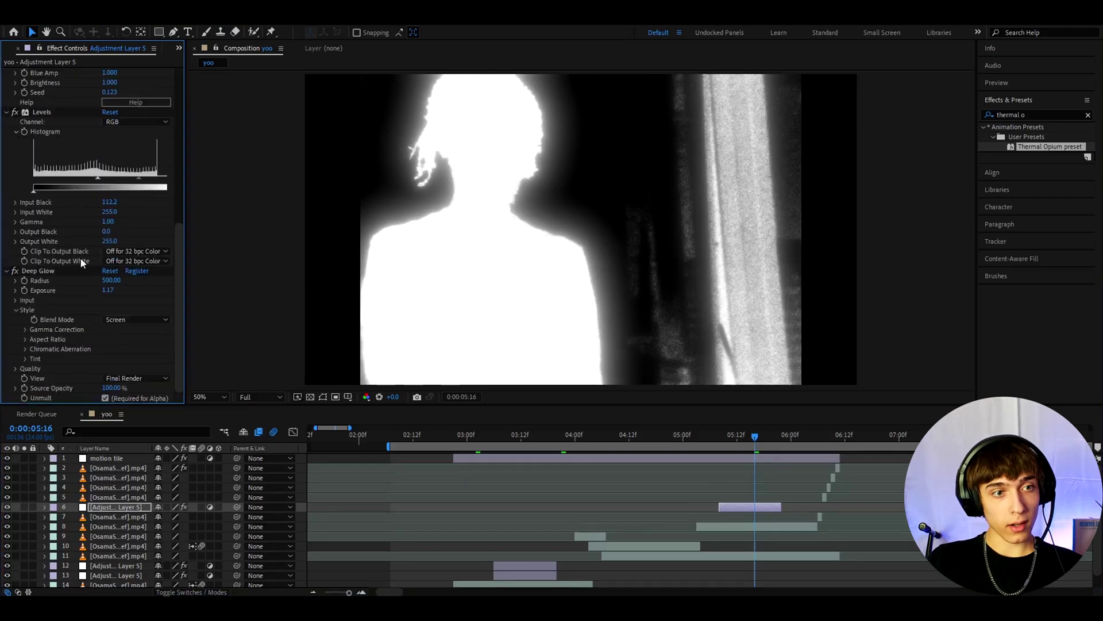
left_click(107, 290)
type("0.1")
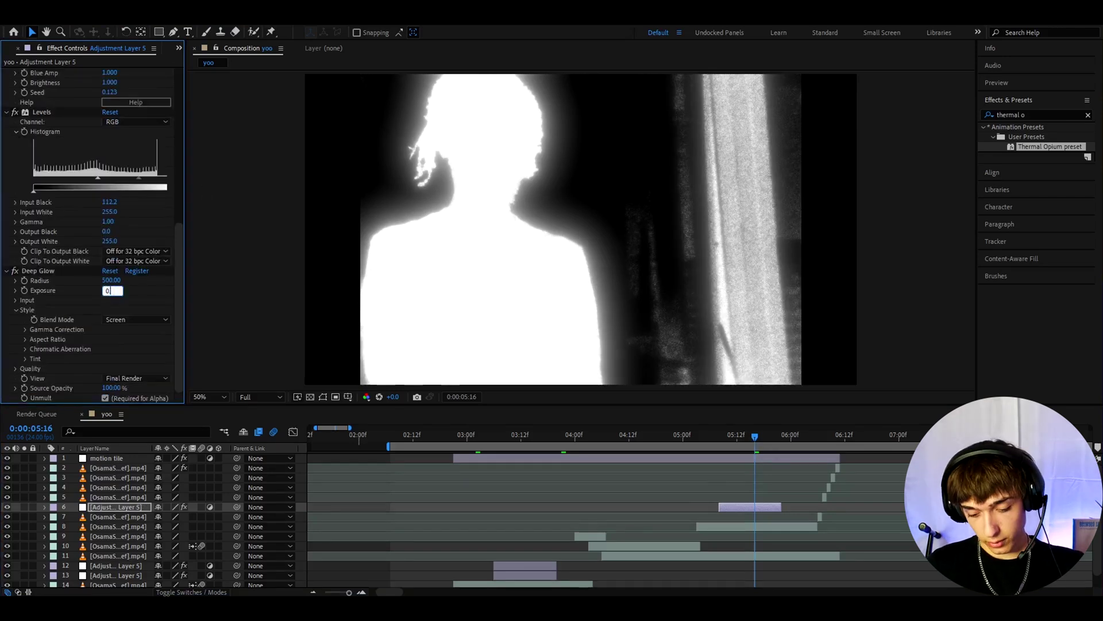
key("Return")
scroll(79, 220, "up", 10)
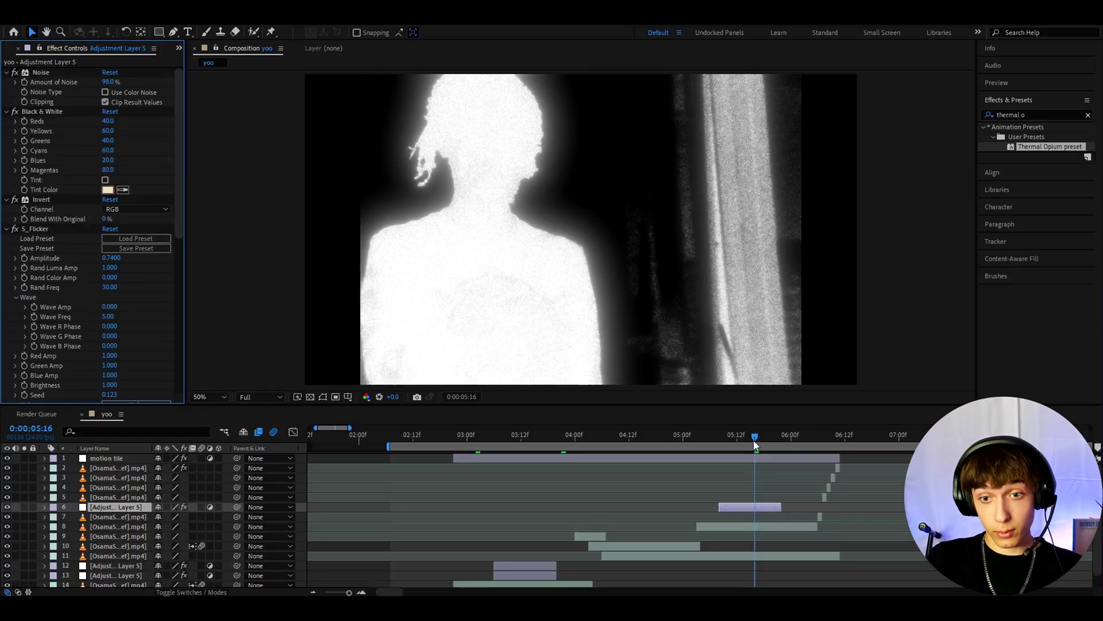
Step: Add a new adjustment layer right after the first thermal section, trimmed to run from 0:00:03:20 to about 0:00:04:02
left_click_drag(754, 440, 557, 438)
left_click(509, 575)
scroll(556, 503, "up", 1)
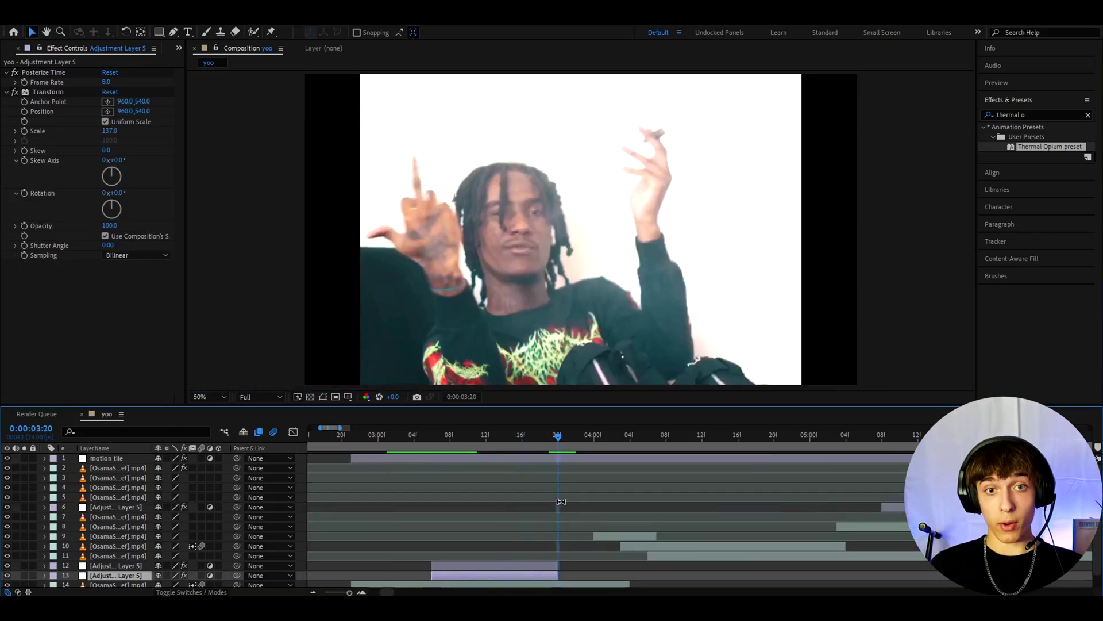
left_click(608, 537)
key("ctrl+alt+y")
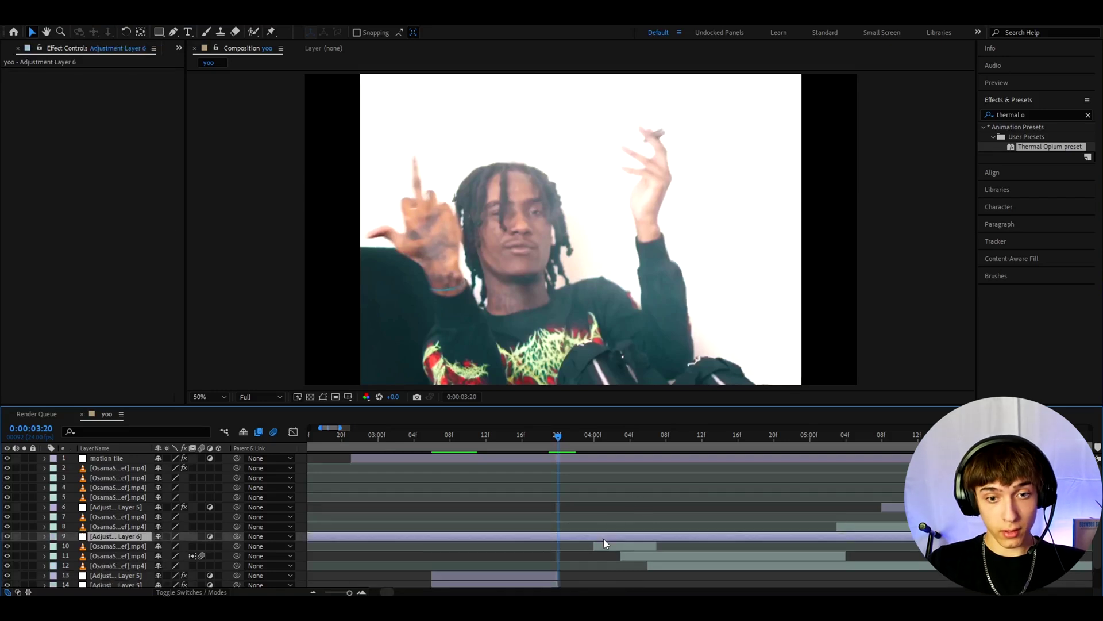
key("ctrl+shift+d")
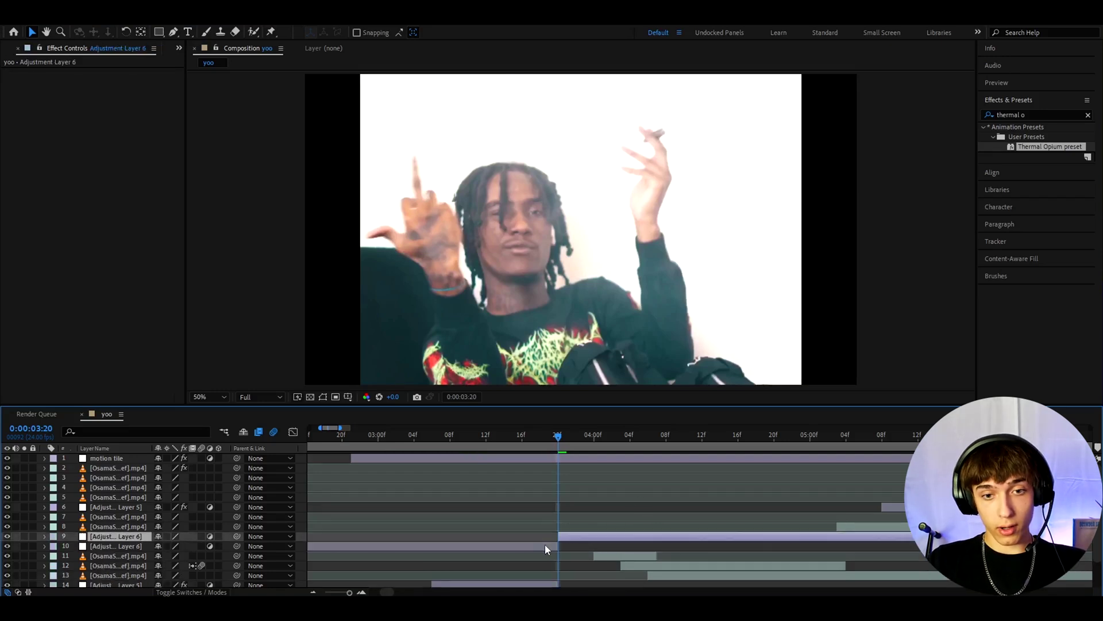
left_click(504, 548)
key("Delete")
left_click_drag(611, 438, 554, 454)
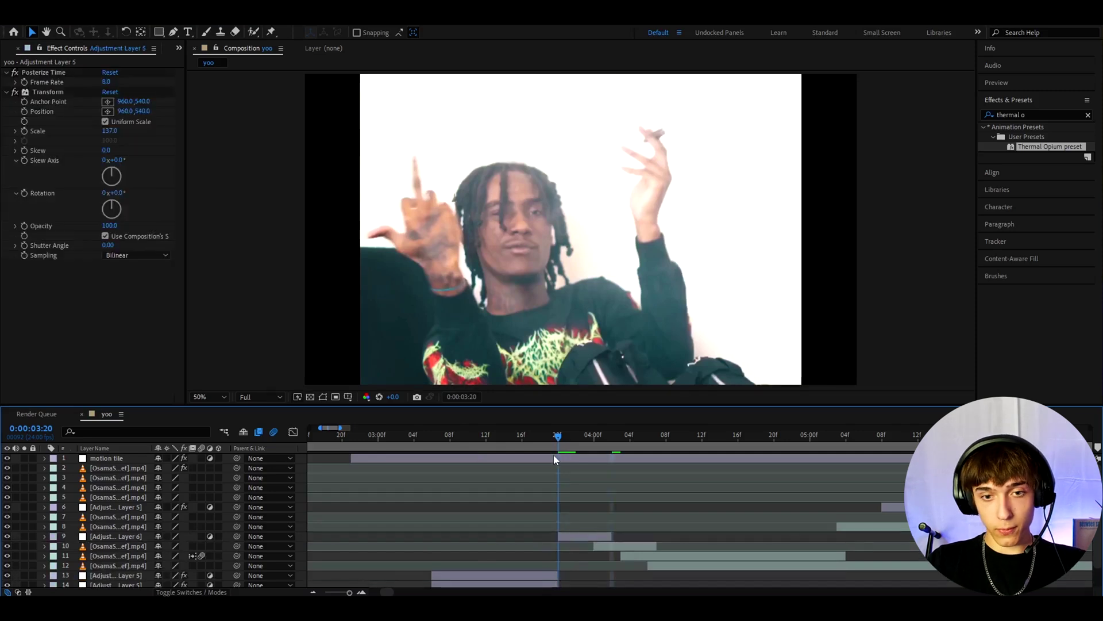
Step: Find the Opium Glitch 4 preset and apply it to the new short adjustment layer
left_click(576, 537)
left_click(1044, 114)
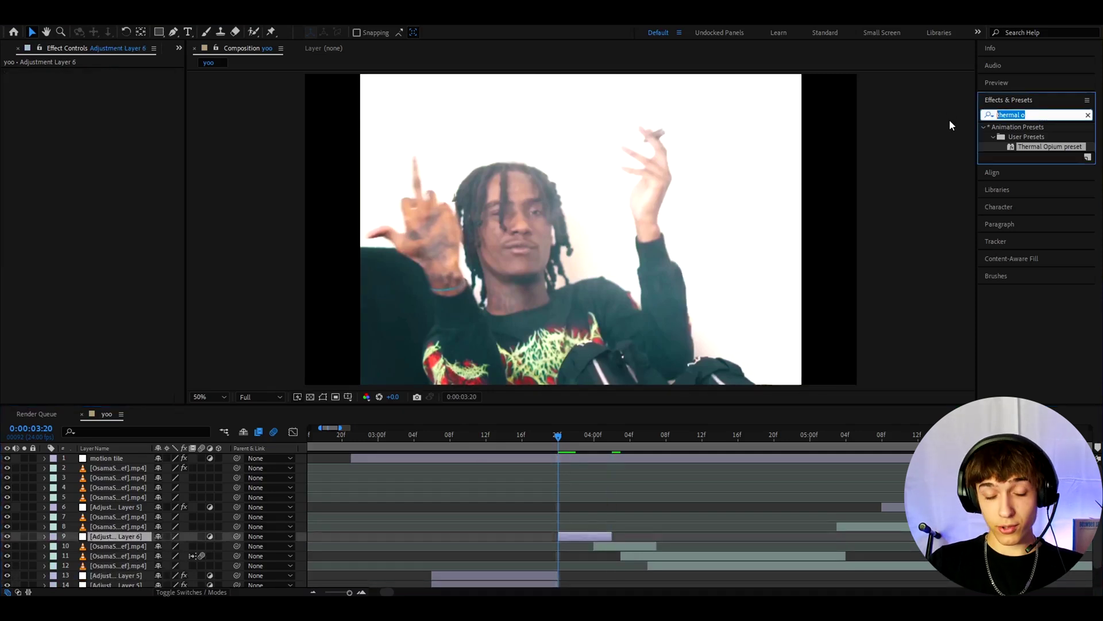
type("opium glitch")
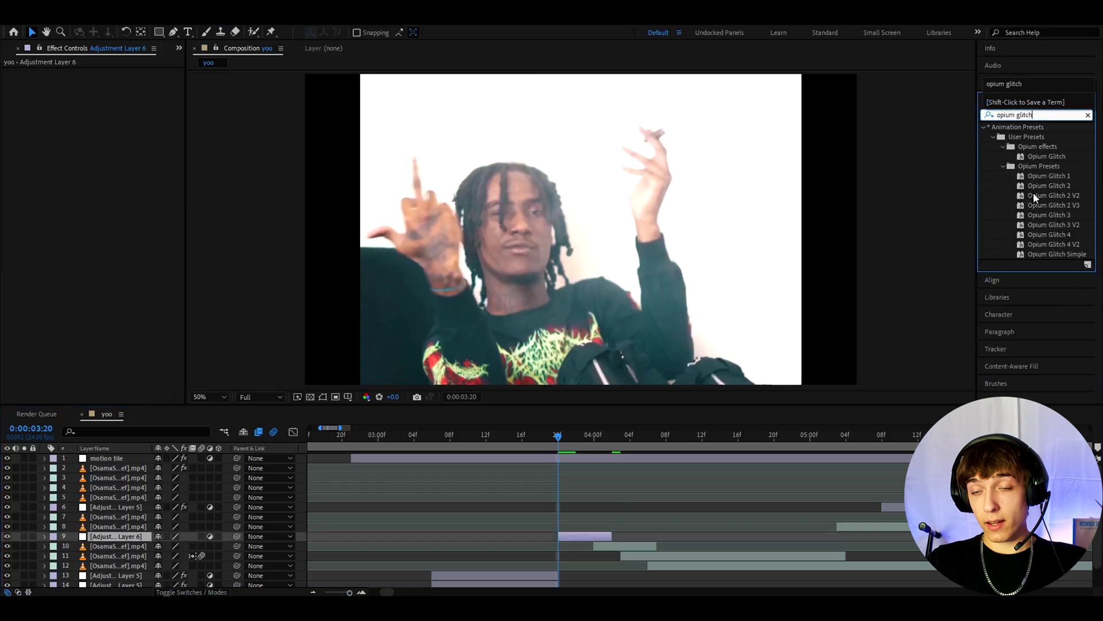
left_click_drag(1057, 235, 563, 534)
scroll(556, 503, "down", 1)
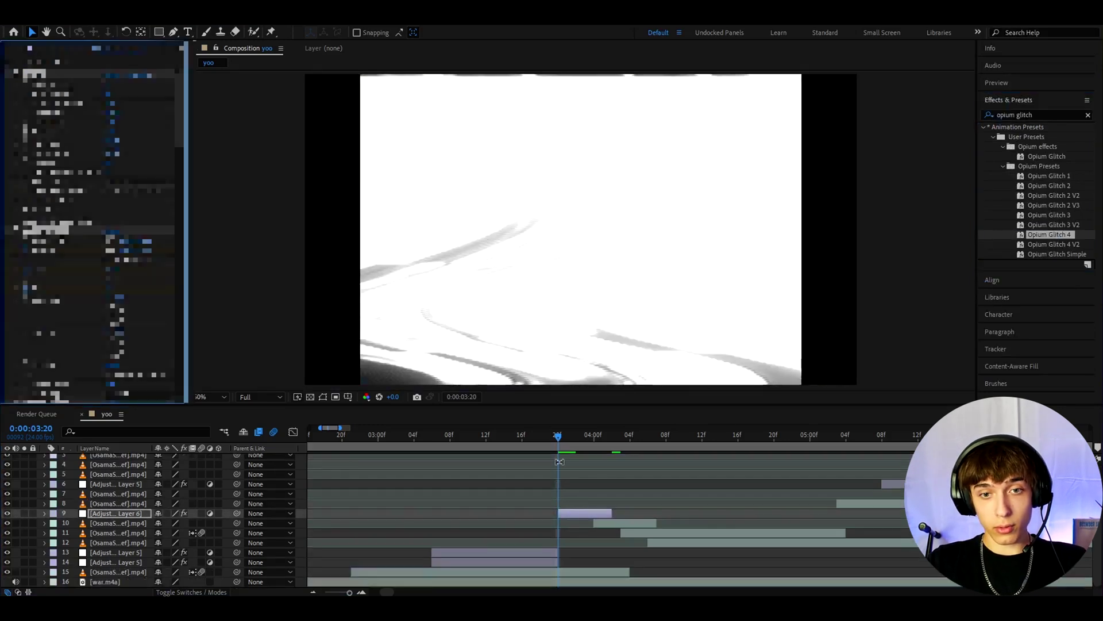
mouse_move(569, 435)
left_mouse_down()
mouse_move(599, 425)
mouse_move(553, 426)
mouse_move(581, 422)
mouse_move(574, 433)
left_mouse_up()
Step: Move the first thermal-look adjustment layer above the glitch layer and extend its end to about 0:00:04:02
left_click(515, 551)
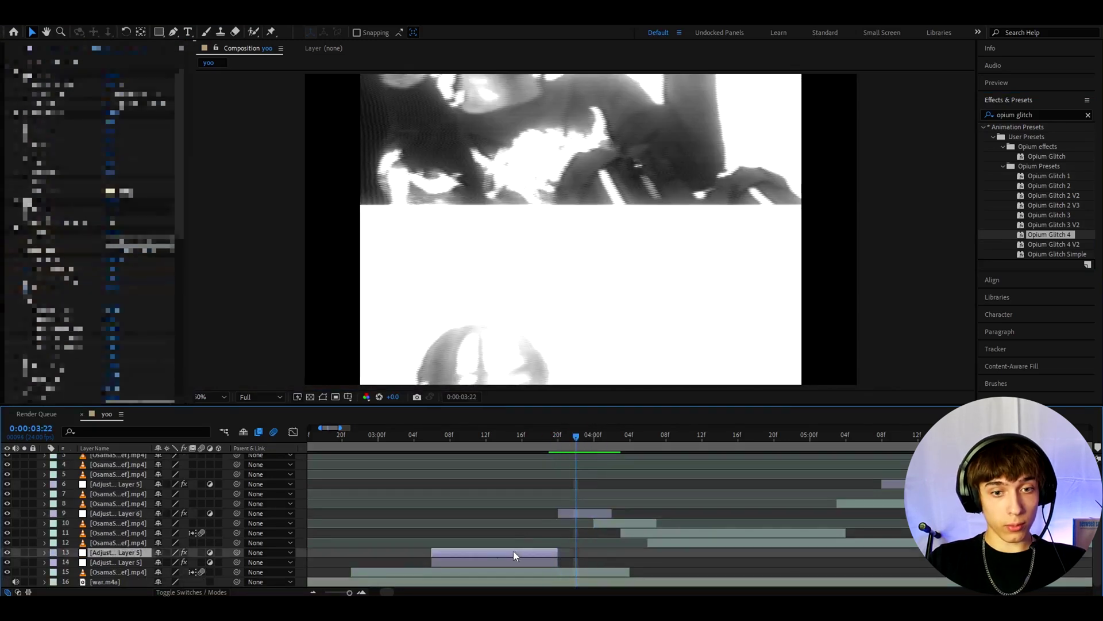
left_click_drag(120, 550, 119, 511)
key("=")
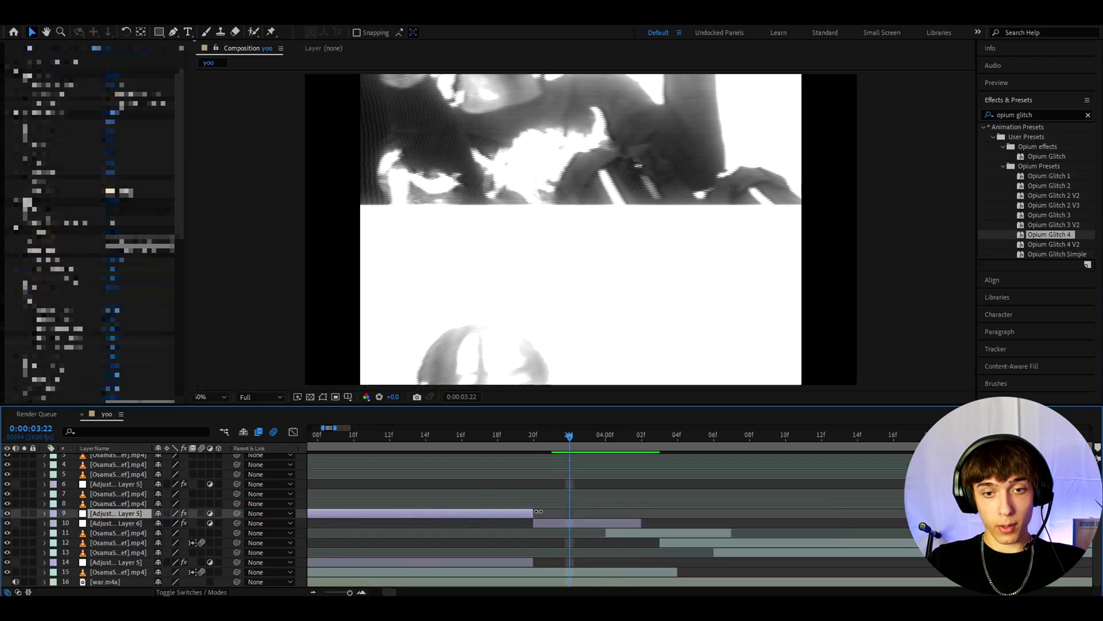
left_click_drag(538, 511, 649, 506)
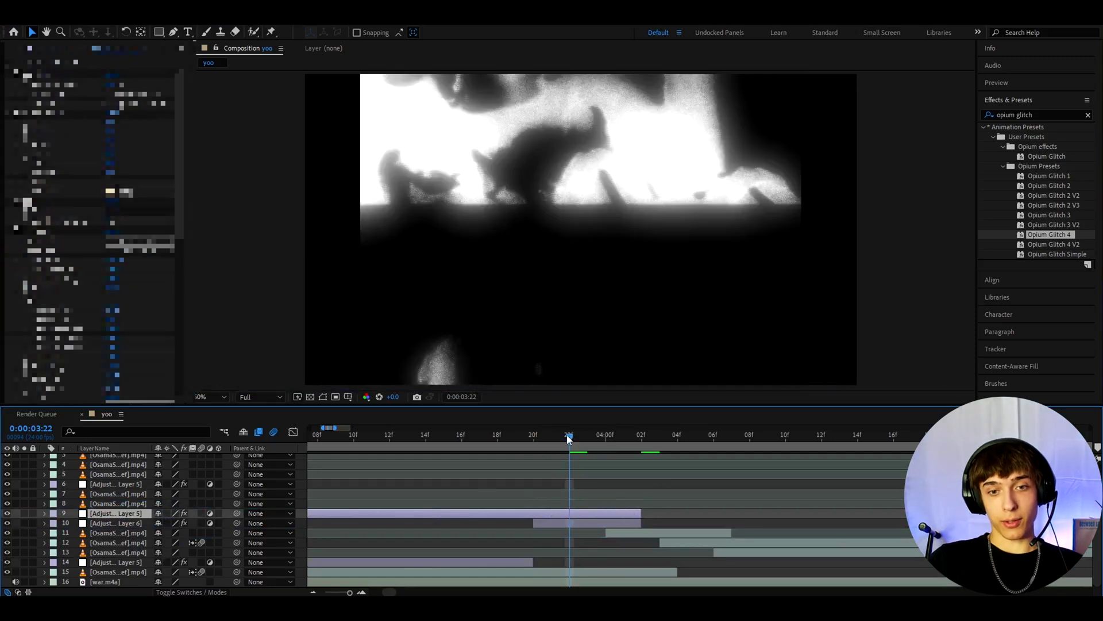
left_click(591, 434)
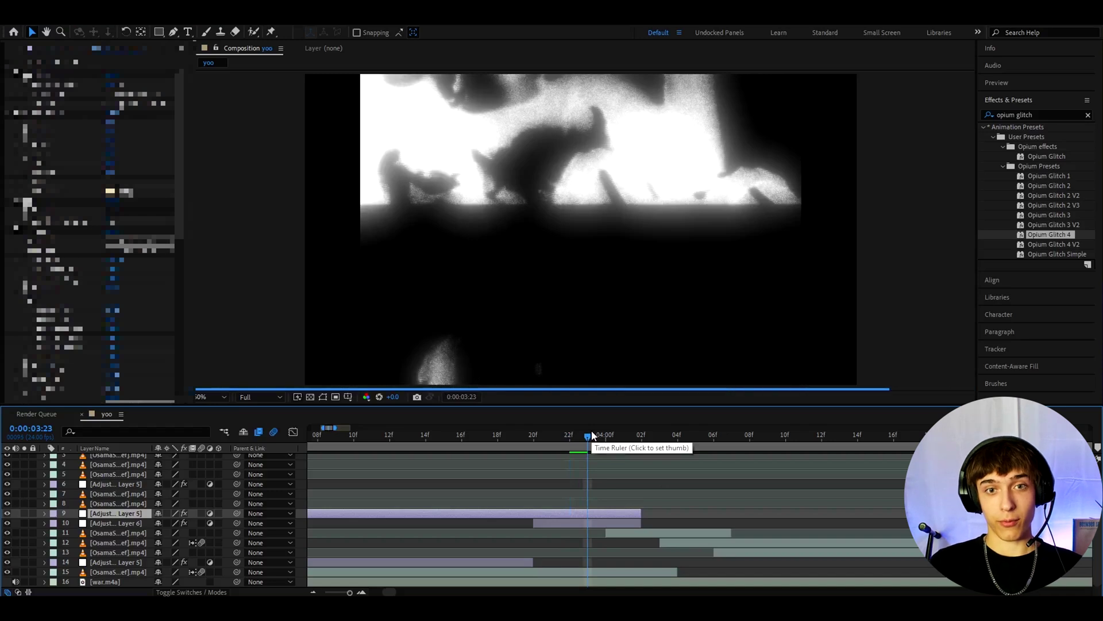
left_click_drag(592, 435, 673, 436)
scroll(646, 520, "down", 2)
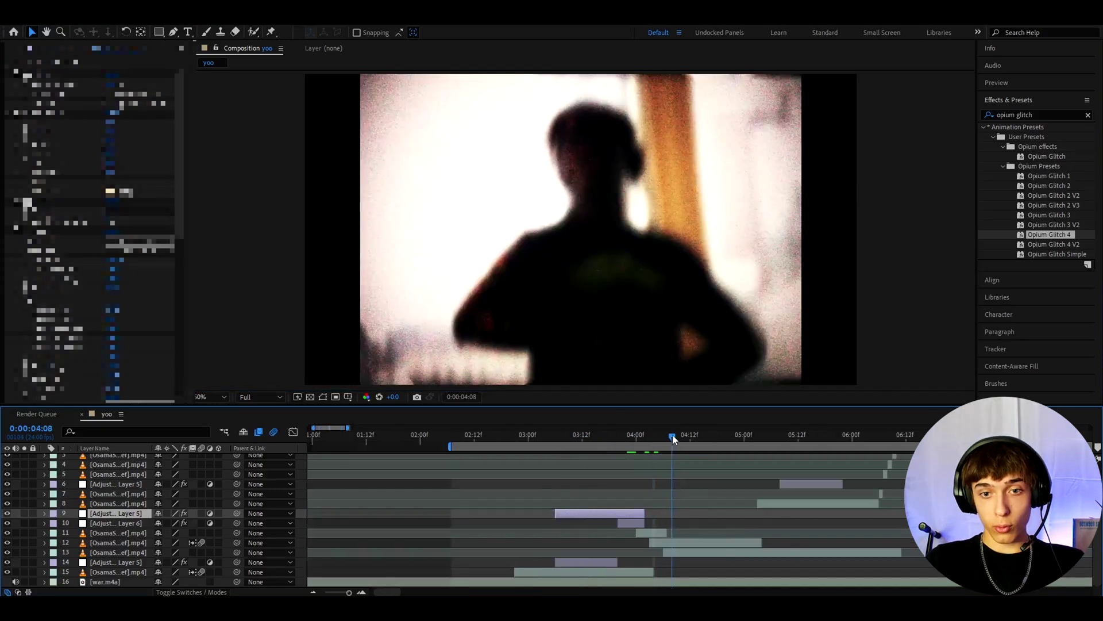
Step: Search the animation presets for all Opium presets and look through the Opium Presets folder
scroll(710, 463, "up", 1)
left_click(827, 504)
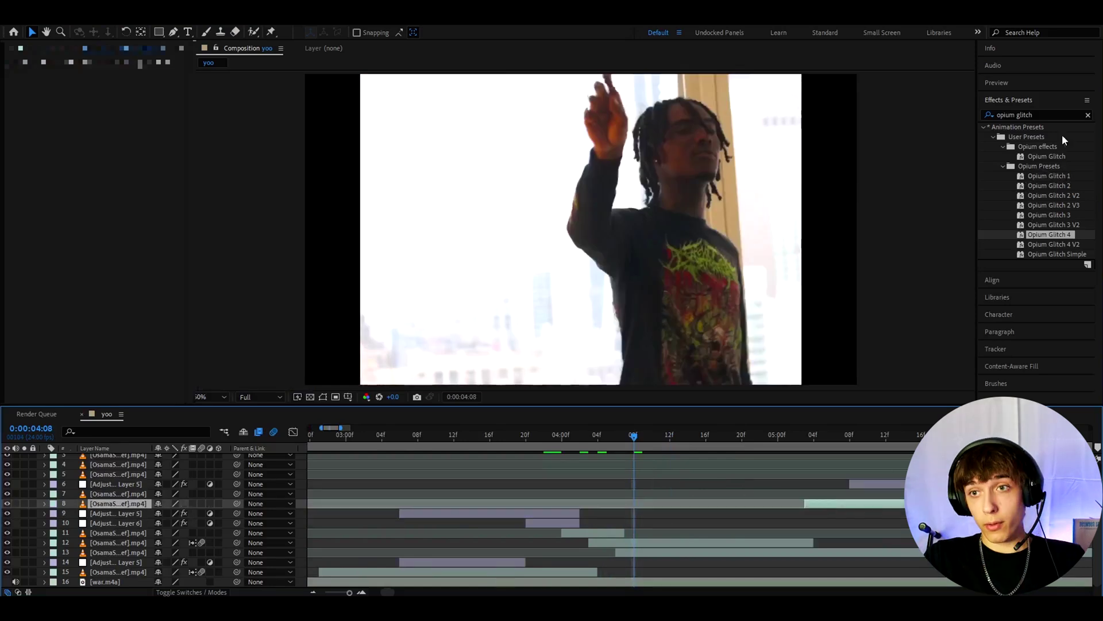
left_click(1040, 116)
key("BackSpace")
key("BackSpace")
key("BackSpace")
key("BackSpace")
key("BackSpace")
key("BackSpace")
key("BackSpace")
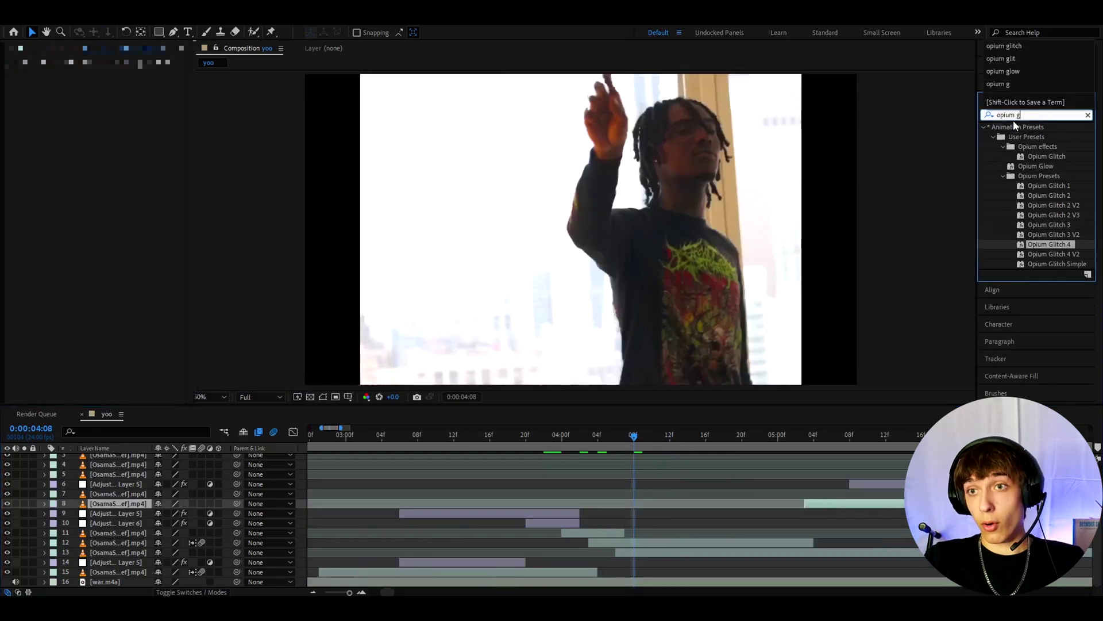
scroll(1046, 258, "down", 5)
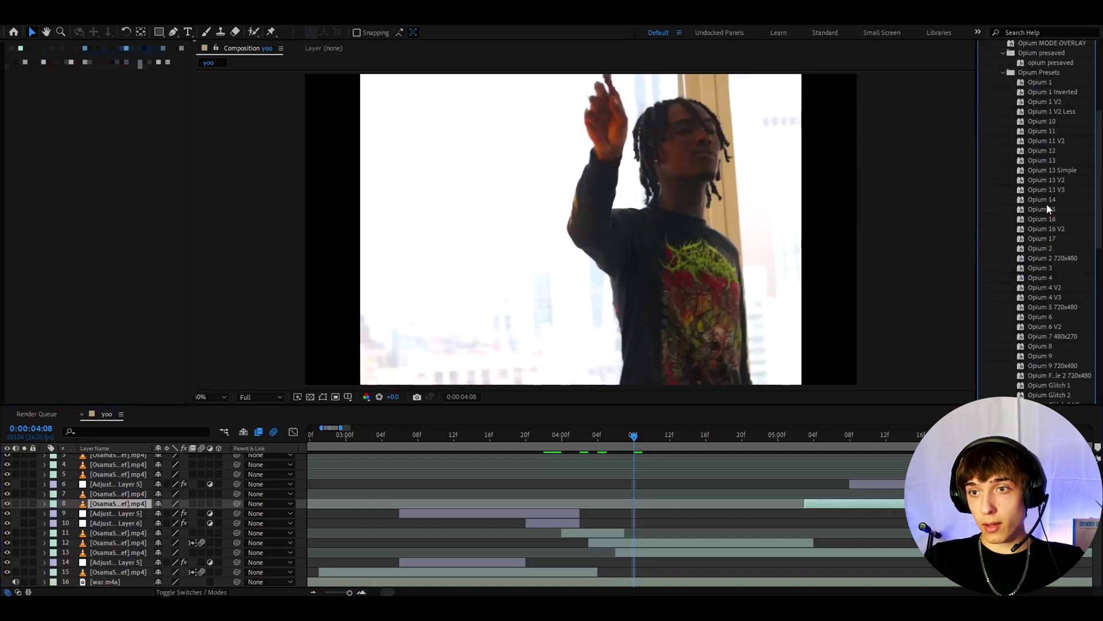
Step: Add a full-length adjustment layer above the clip starting near 0:00:05:03 and apply the Opium 13 preset to it
left_click(1046, 161)
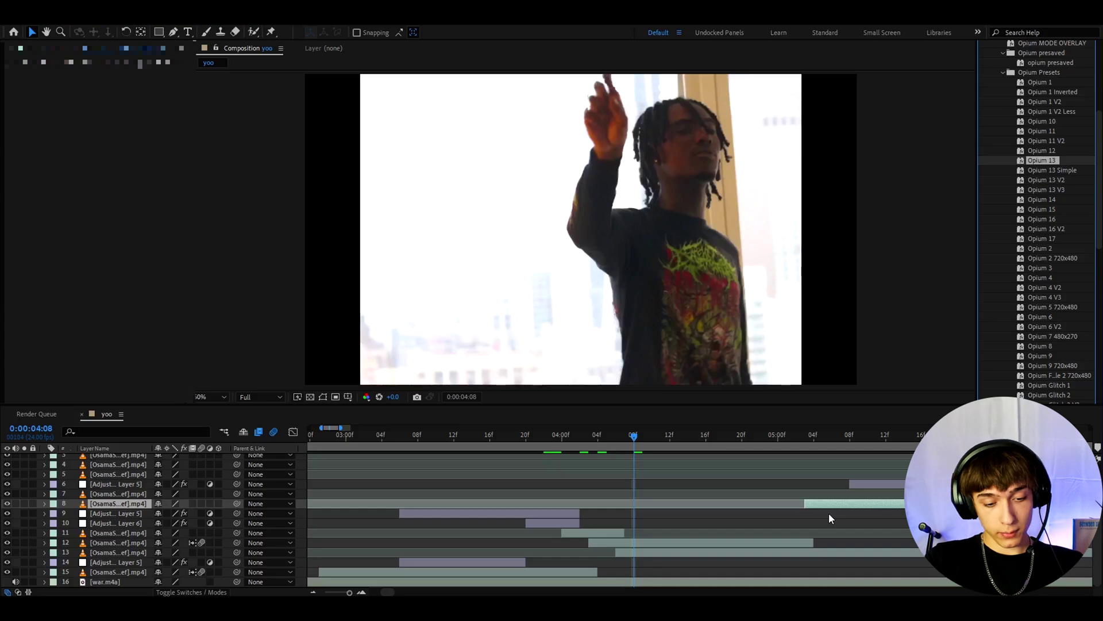
left_click(813, 501)
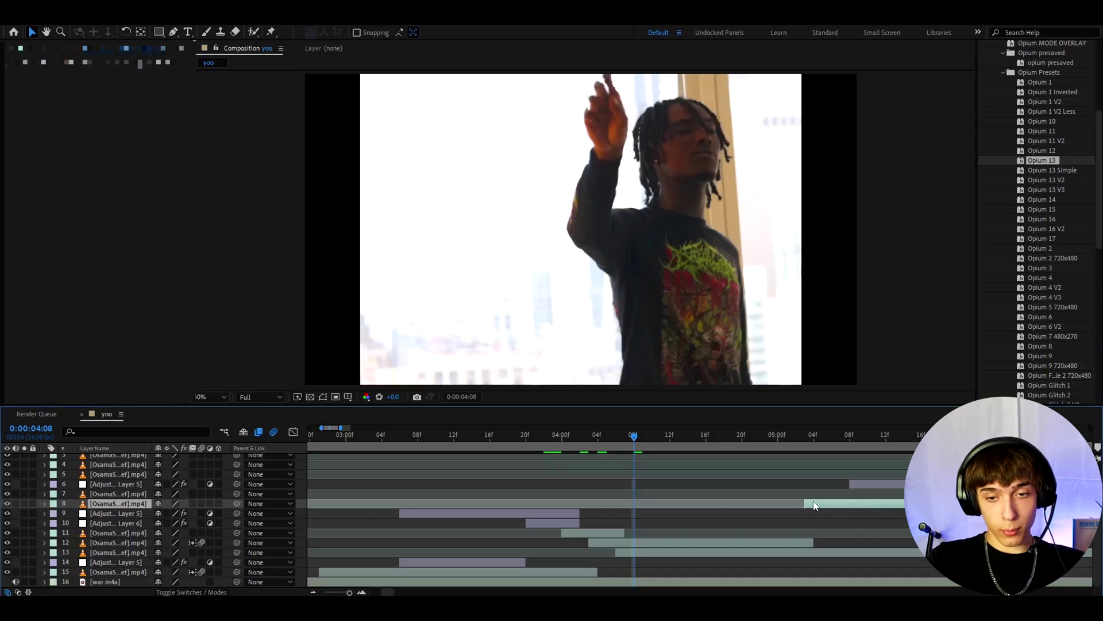
key("ctrl+alt+y")
left_click_drag(1042, 162, 767, 193)
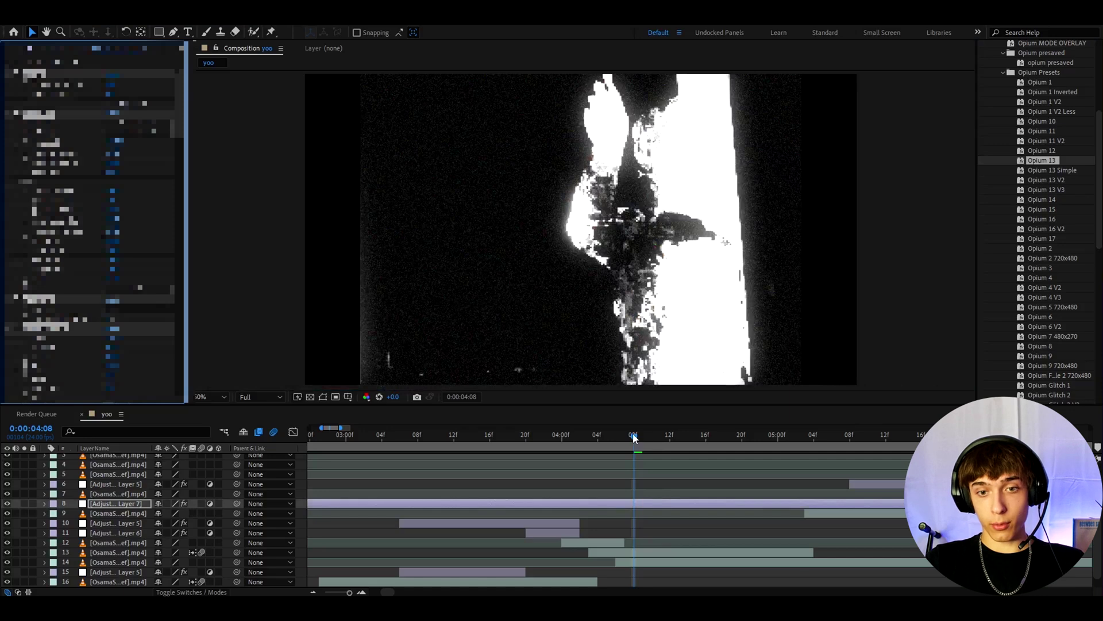
Step: Hide the extended thermal-look adjustment layer and preview the Opium 13 look between 0:00:03:09 and 0:00:03:16
left_click_drag(633, 438, 427, 455)
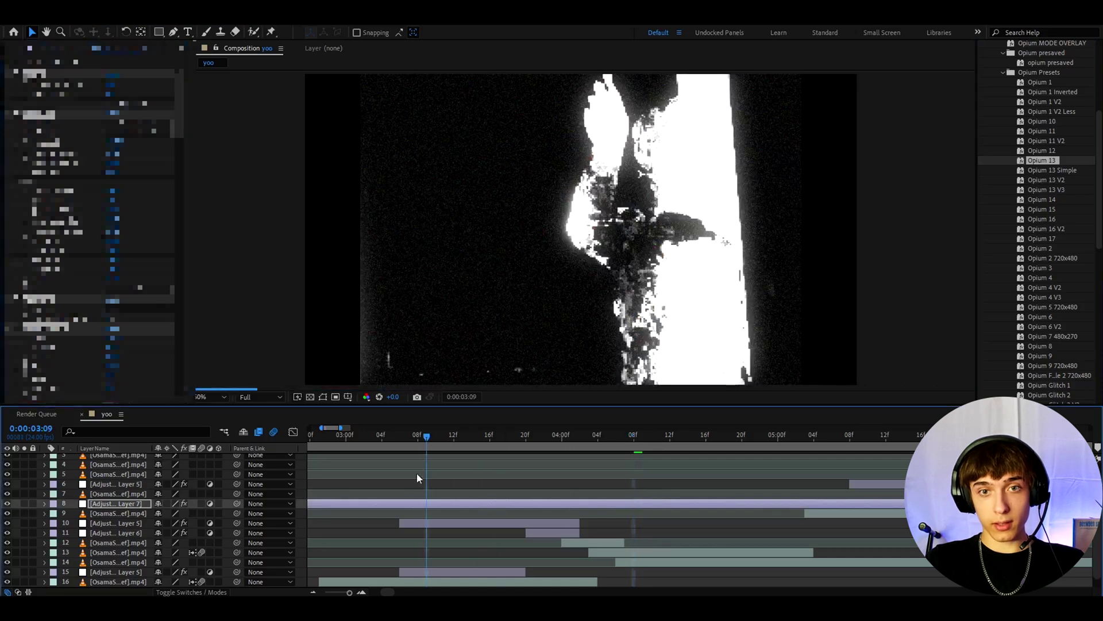
left_click(431, 524)
left_click(7, 523)
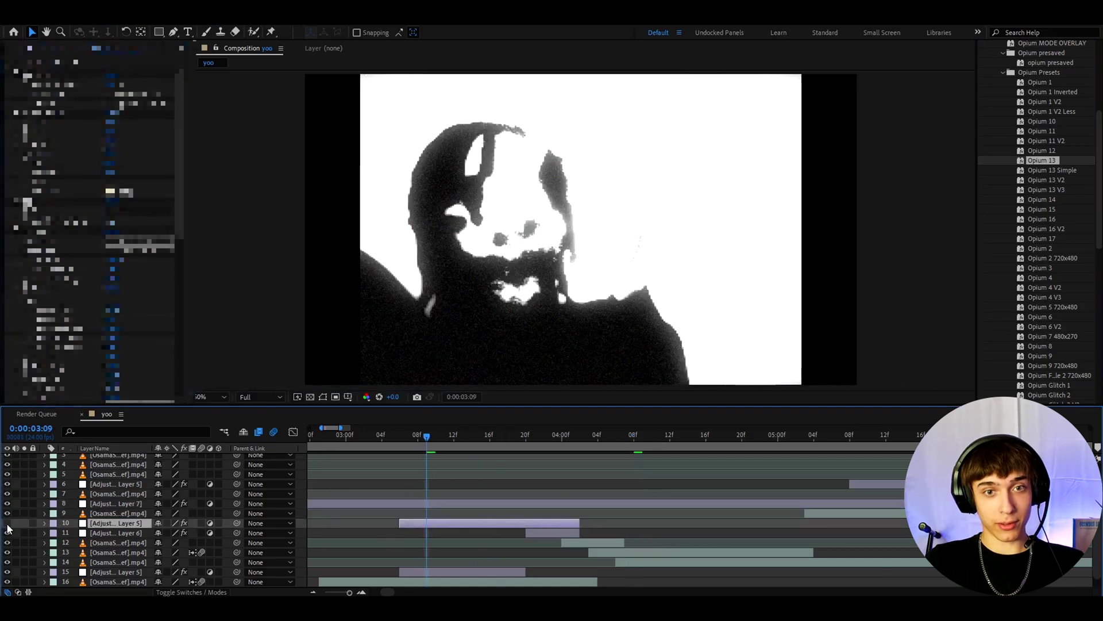
left_click(7, 523)
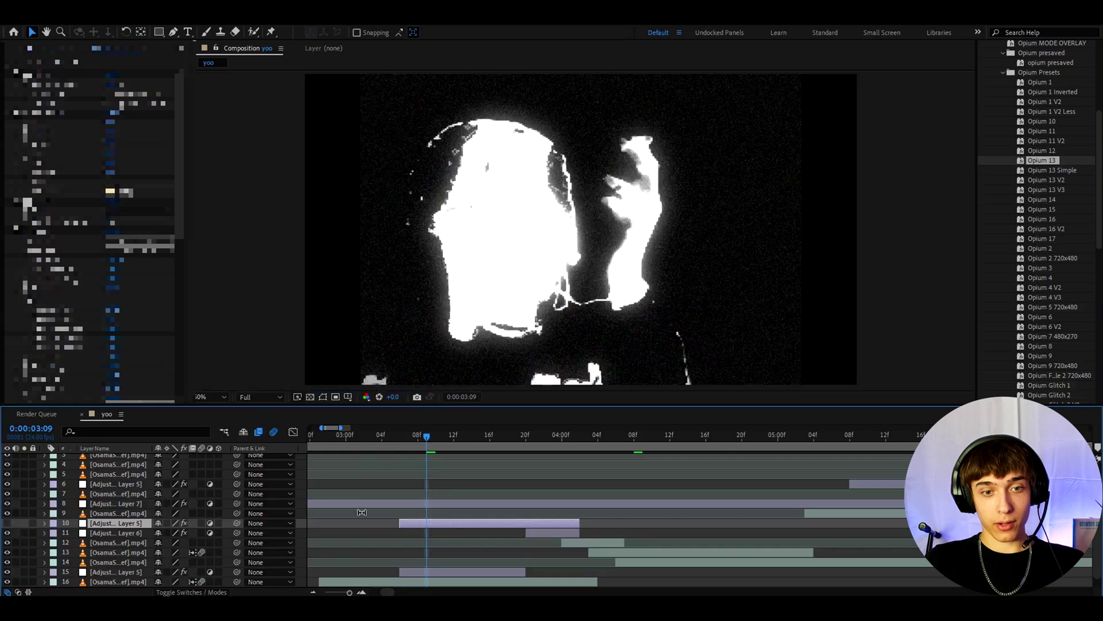
left_click(405, 504)
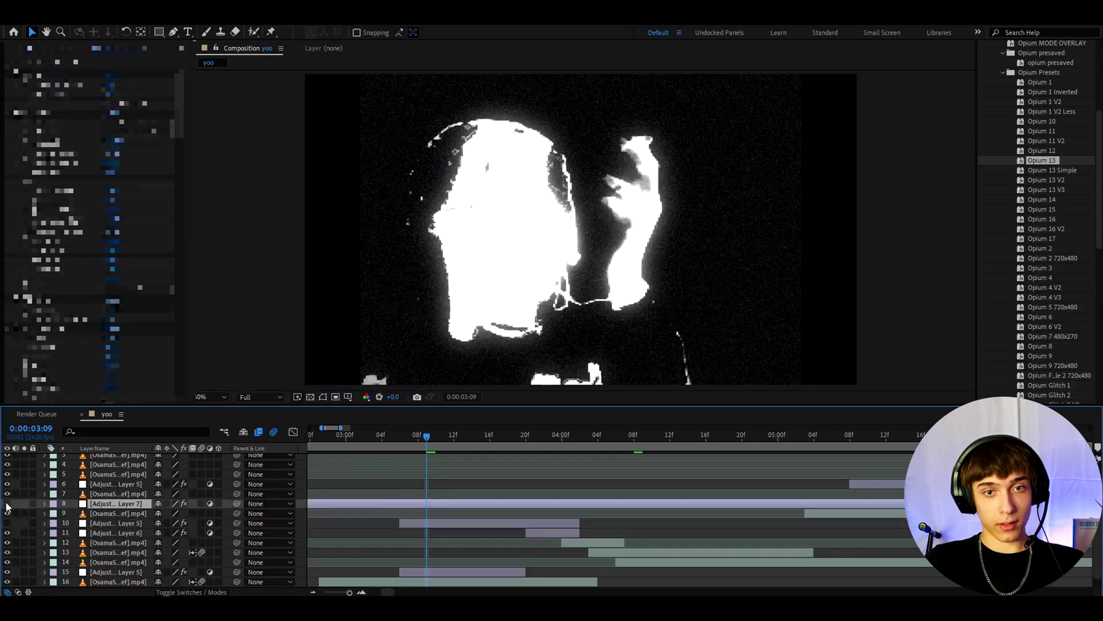
left_click(7, 503)
left_click(7, 503)
left_click(470, 435)
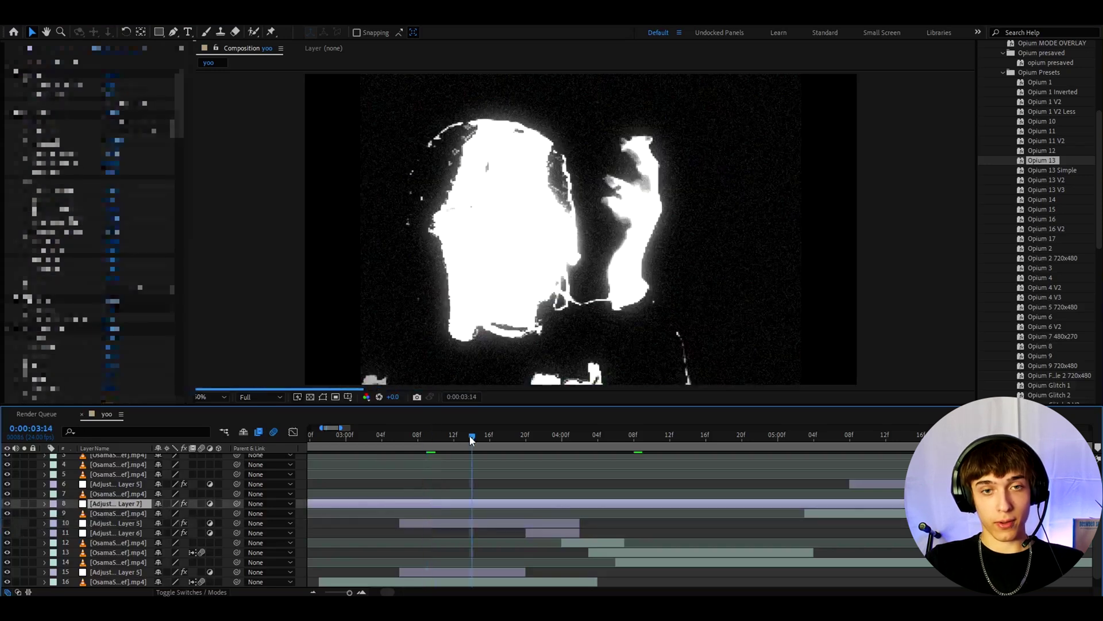
left_click_drag(470, 436, 491, 435)
Step: Delete all effects from the full-length adjustment layer and apply the Opium 13 V3 preset instead
left_click(35, 73)
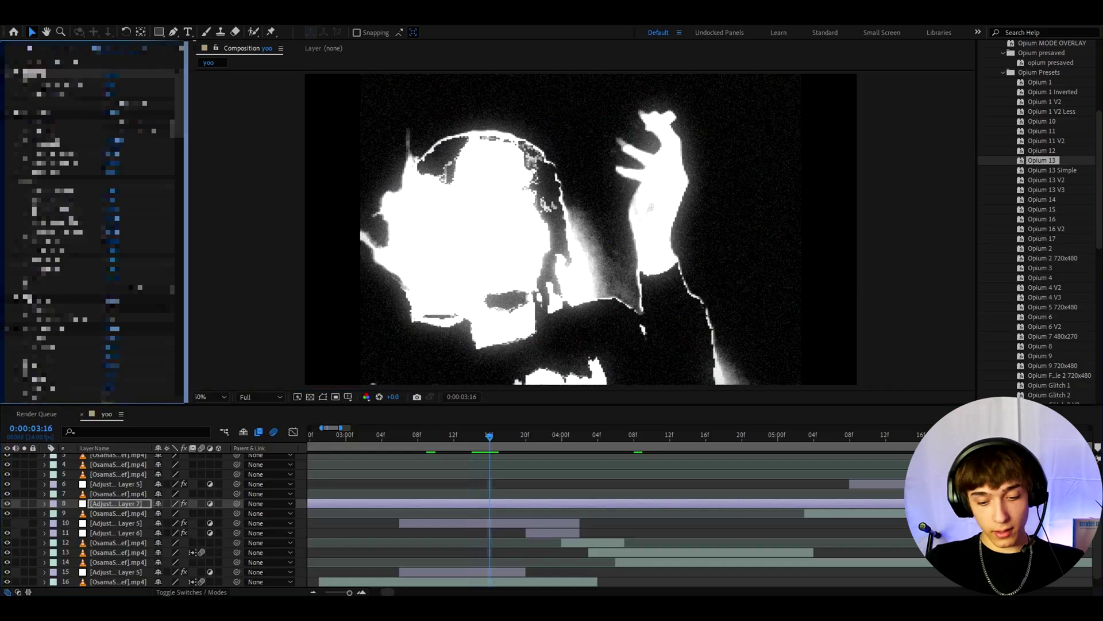
key("ctrl+a")
key("Delete")
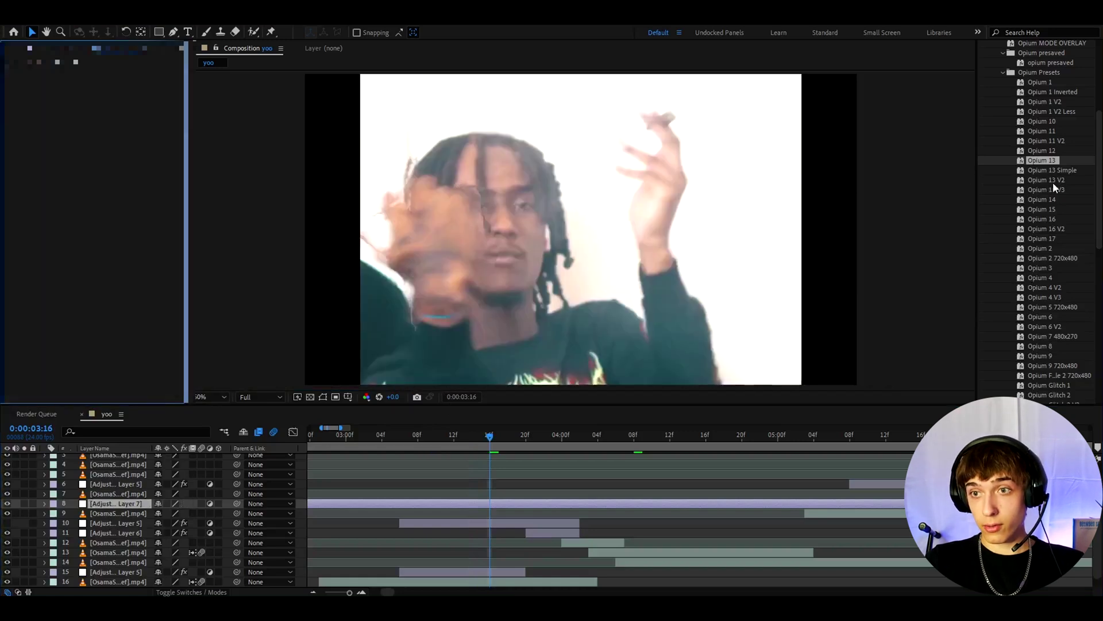
left_click_drag(1053, 189, 495, 503)
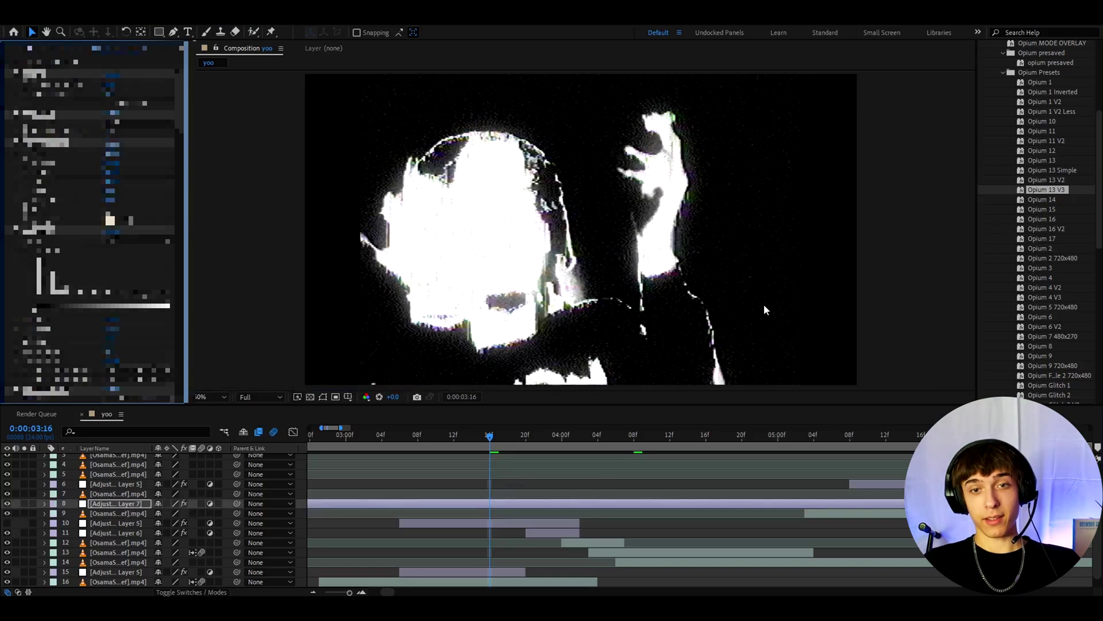
left_click(706, 437)
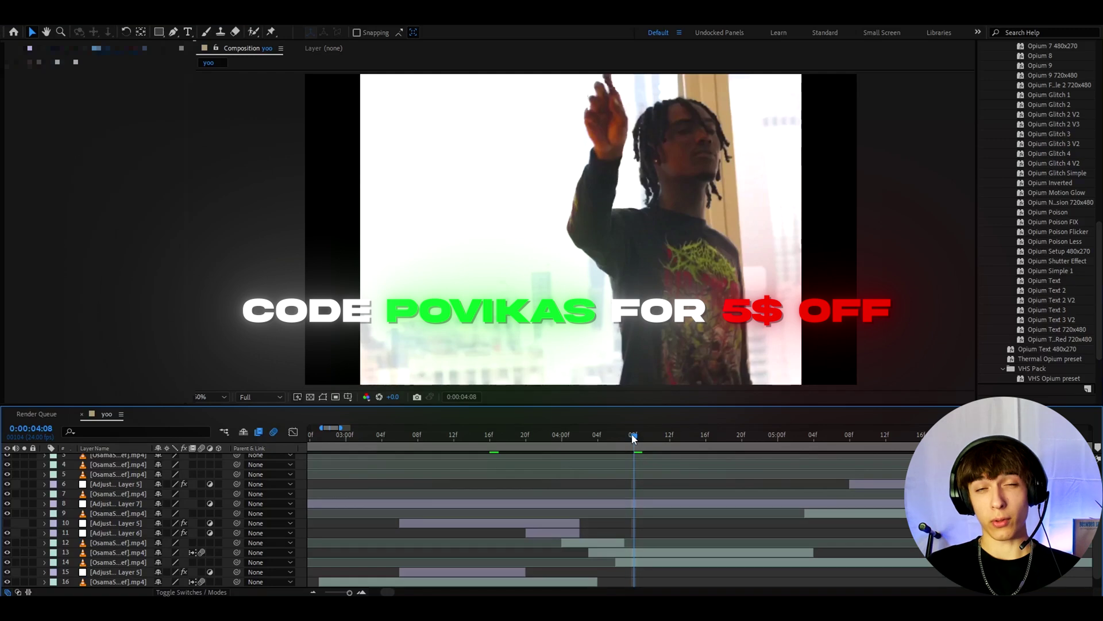
left_click_drag(634, 438, 659, 440)
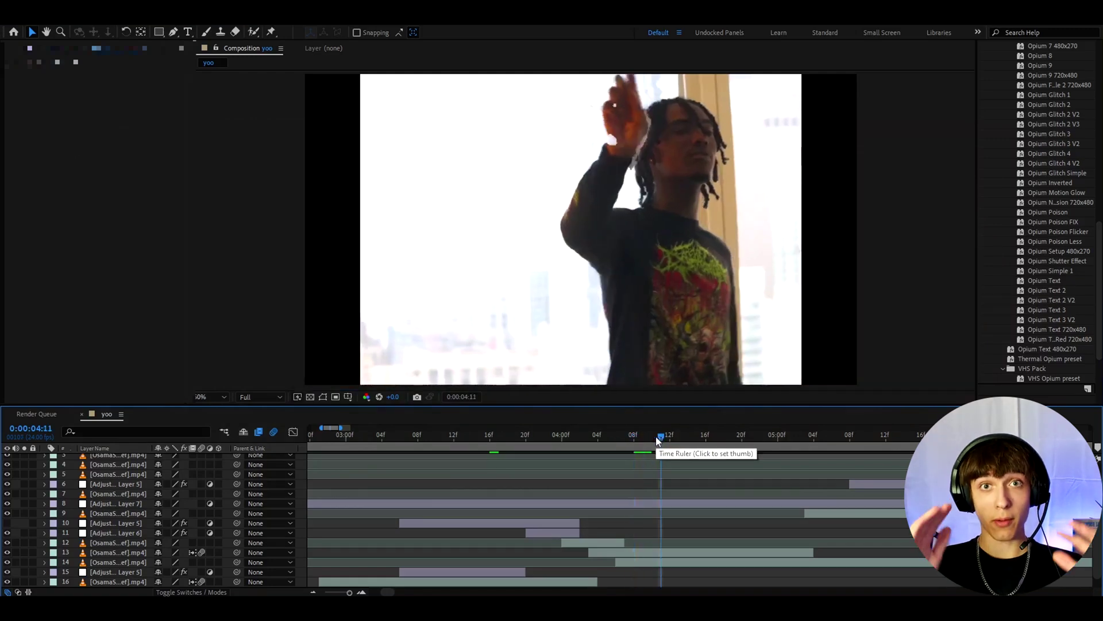
left_click_drag(661, 439, 705, 435)
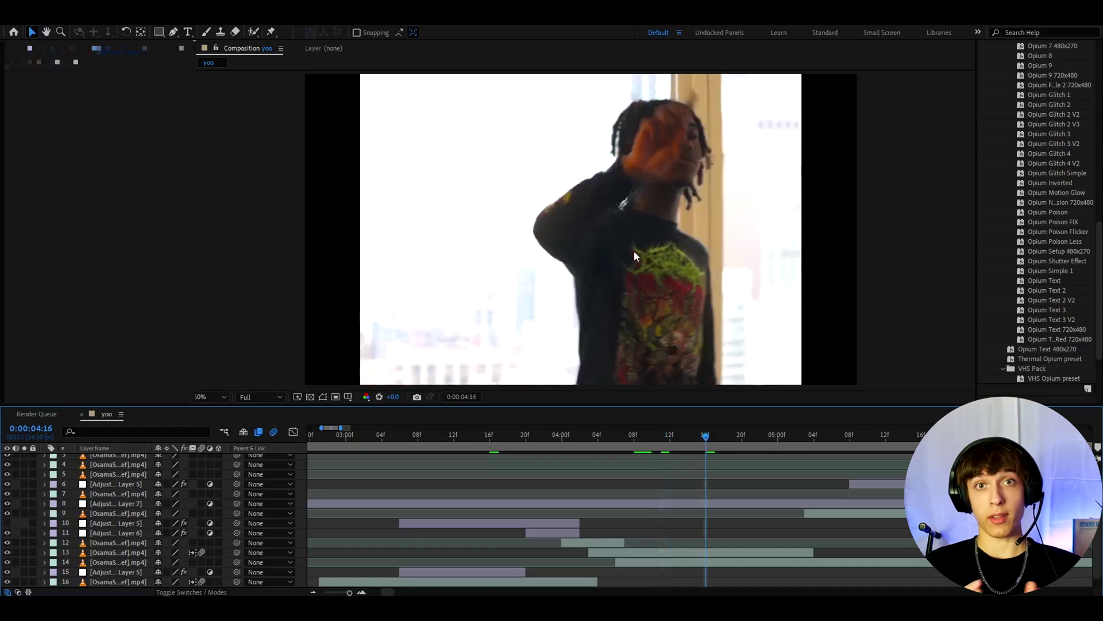